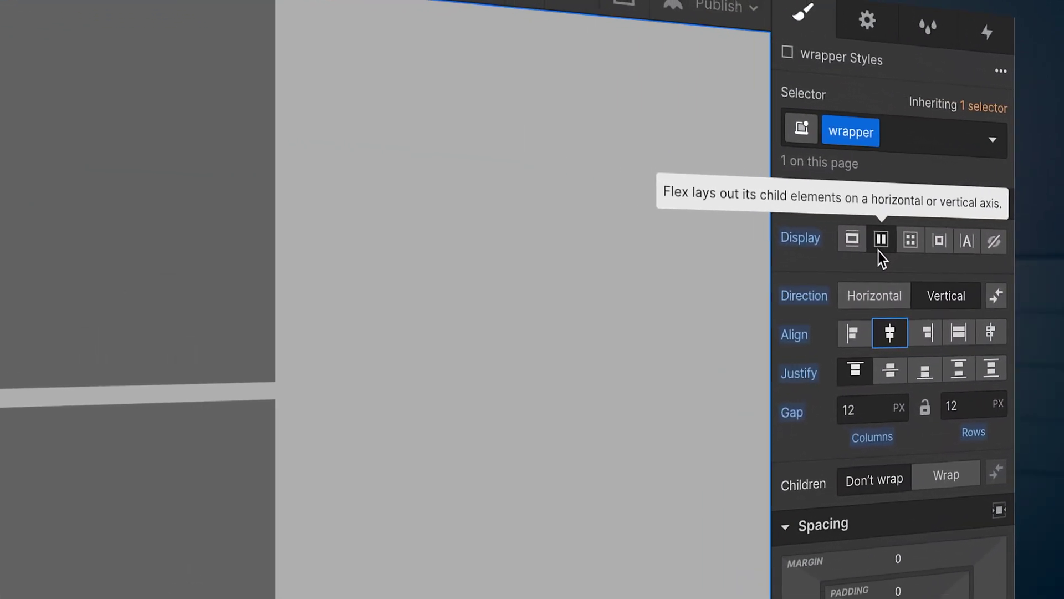
Give the wrapper a Flex layout with Horizontal direction.
click(876, 295)
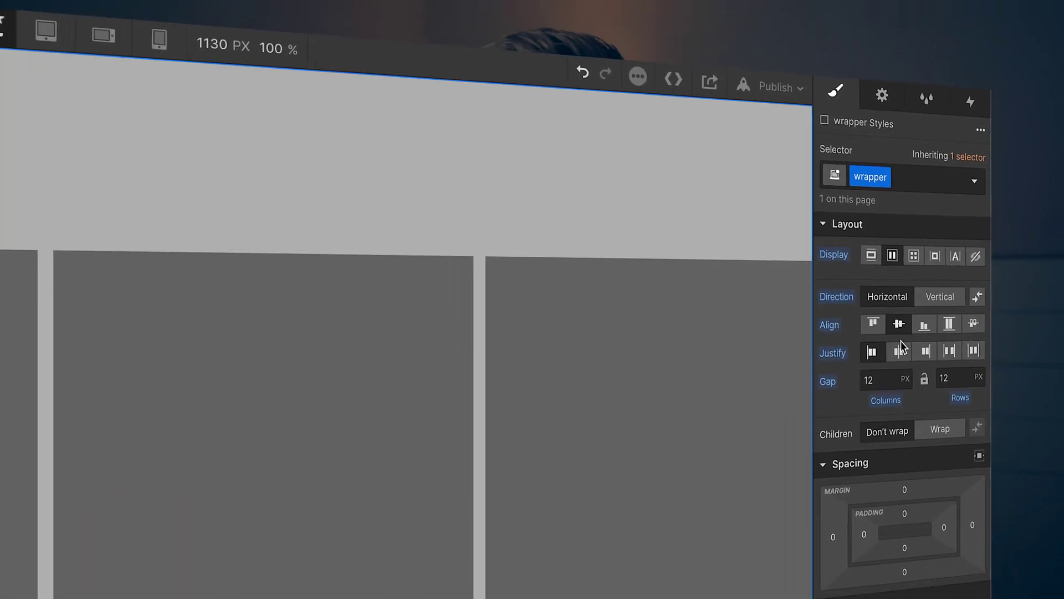
click(892, 370)
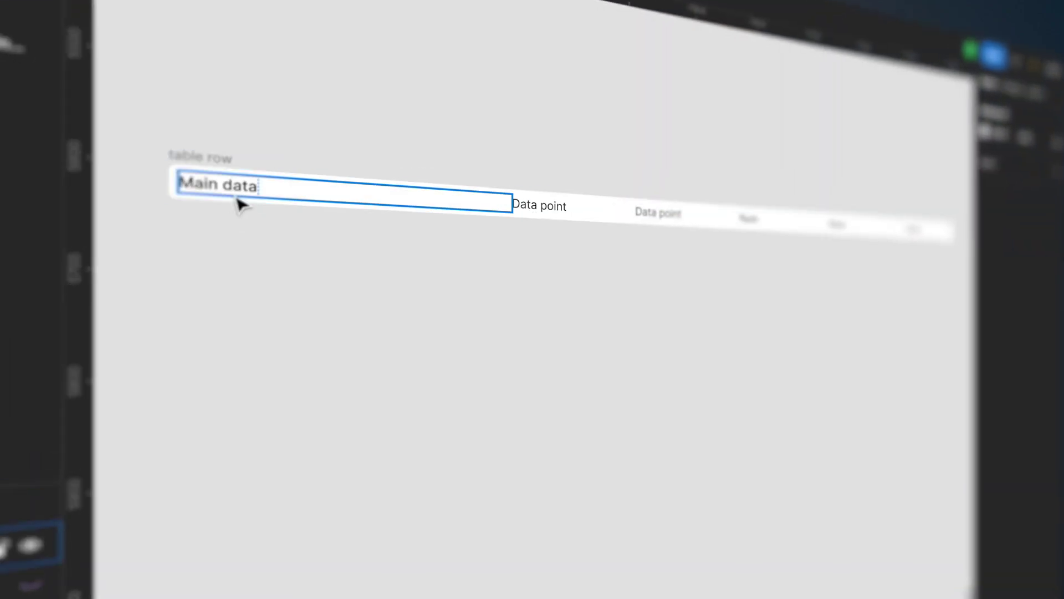
Duplicate the Main data row three times and set the table's row spacing to 12.
click(224, 172)
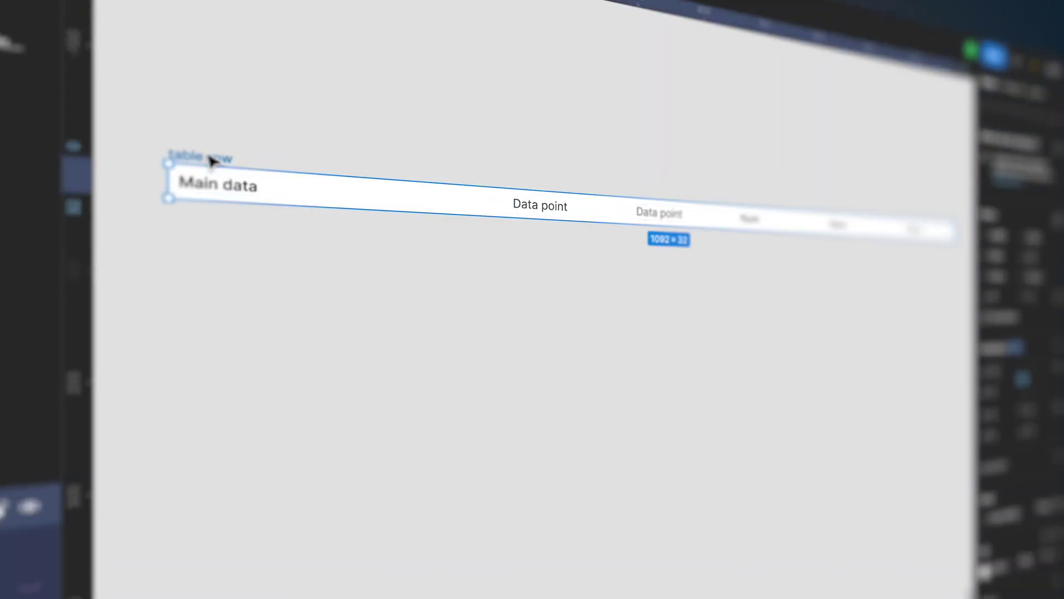
click(227, 151)
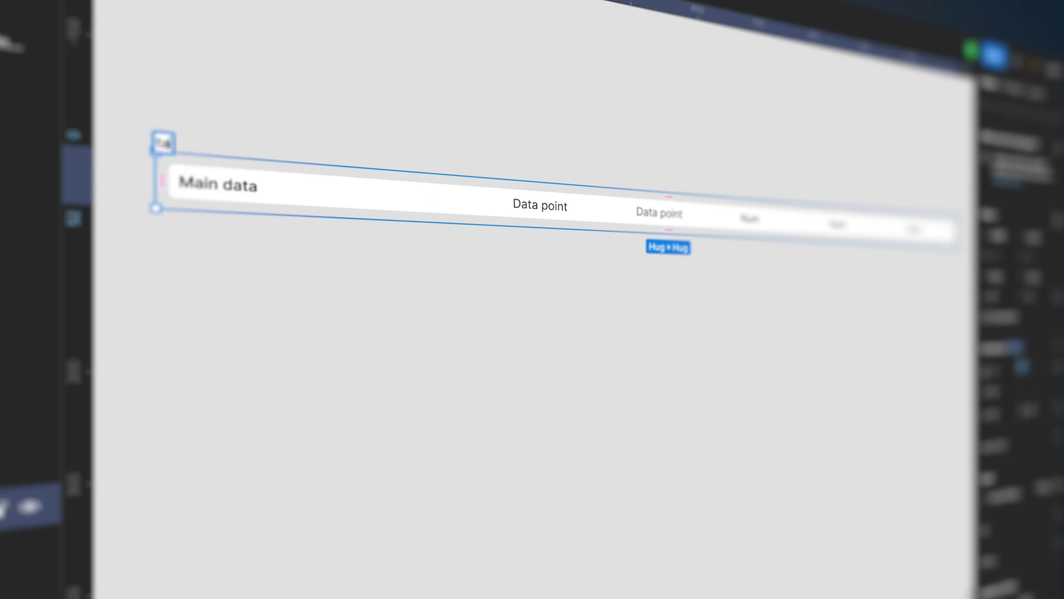
click(291, 188)
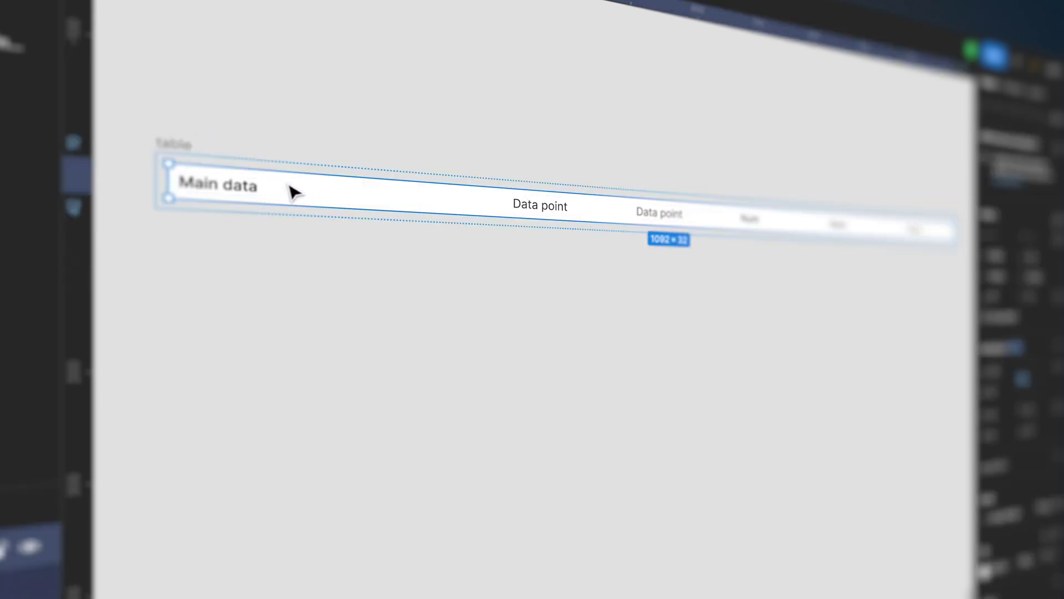
key(ctrl+d)
key(ctrl+d)
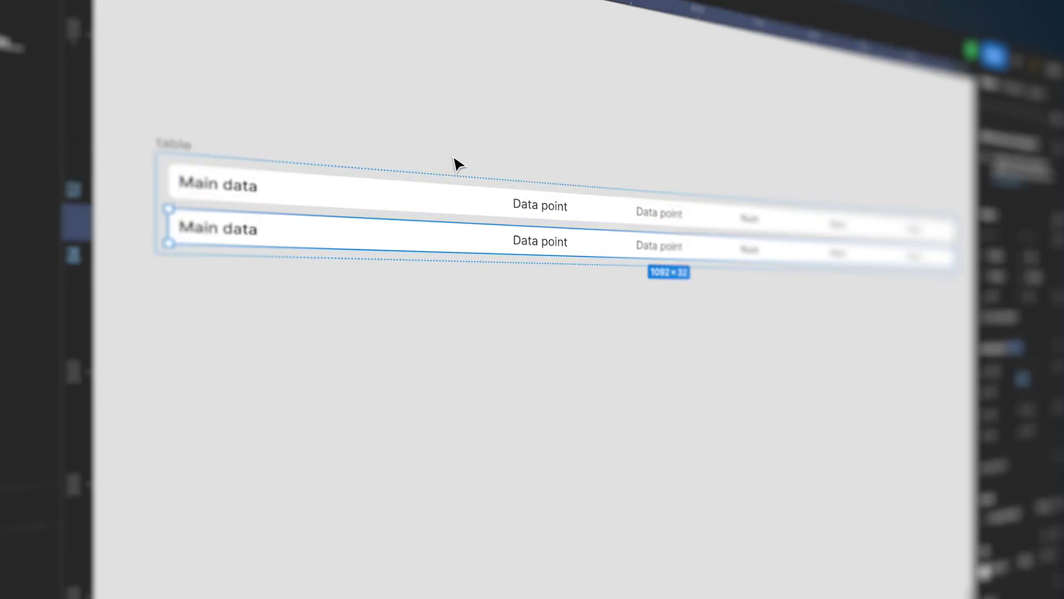
key(ctrl+d)
key(ctrl+d)
key(ctrl+d)
key(ctrl+d)
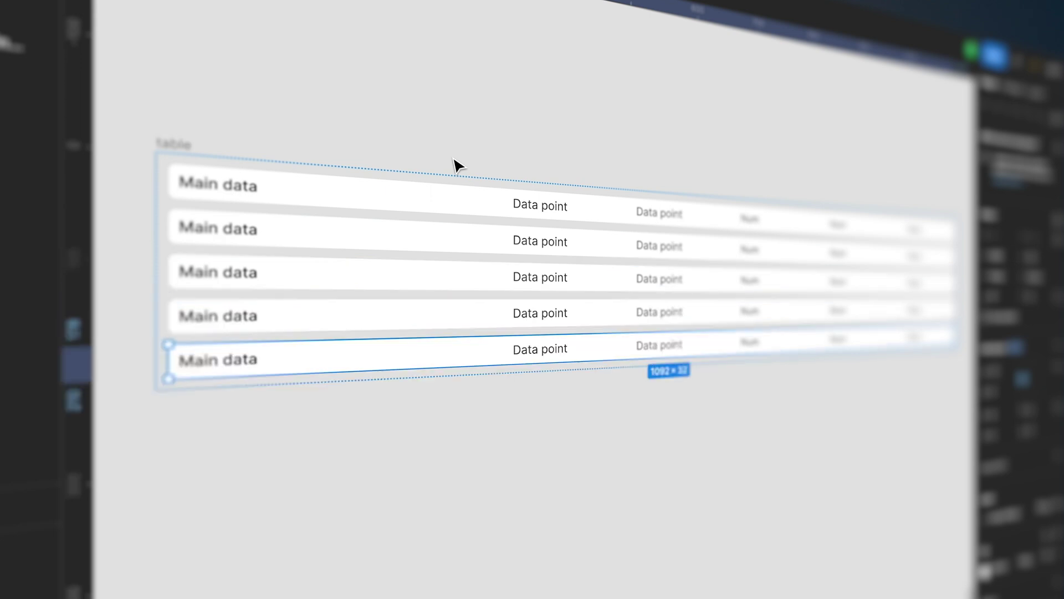
key(ctrl+d)
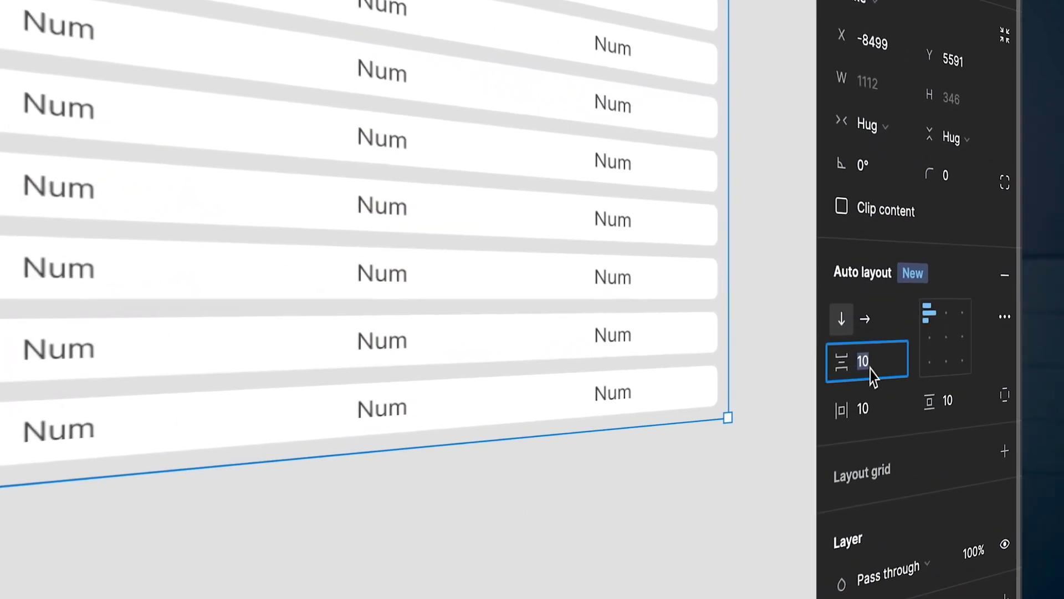
key(Return)
double_click(870, 373)
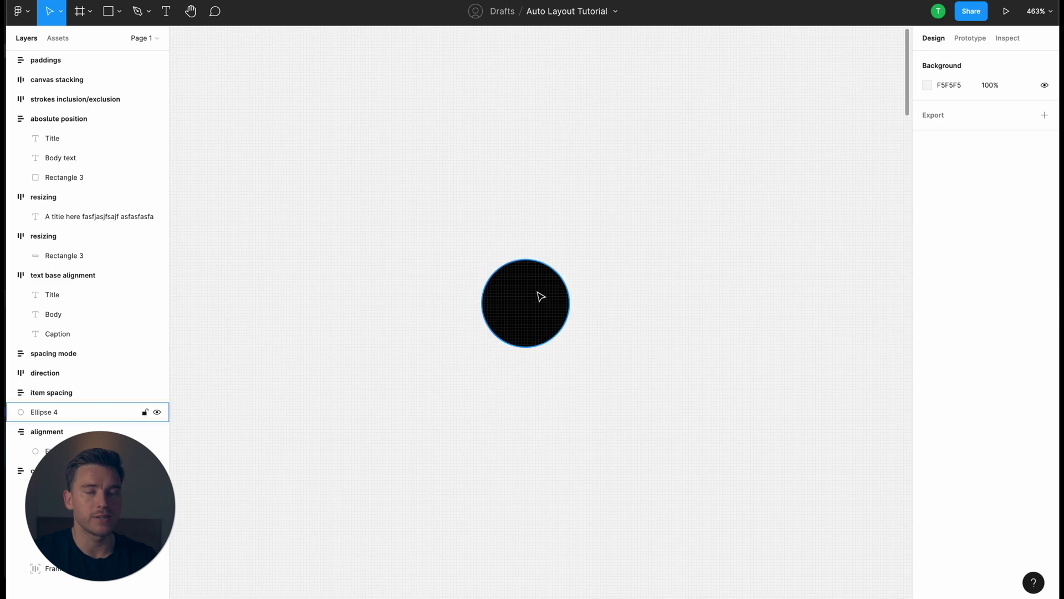
Wrap the circle in an auto layout frame and align it to the top-right corner.
key(shift+a)
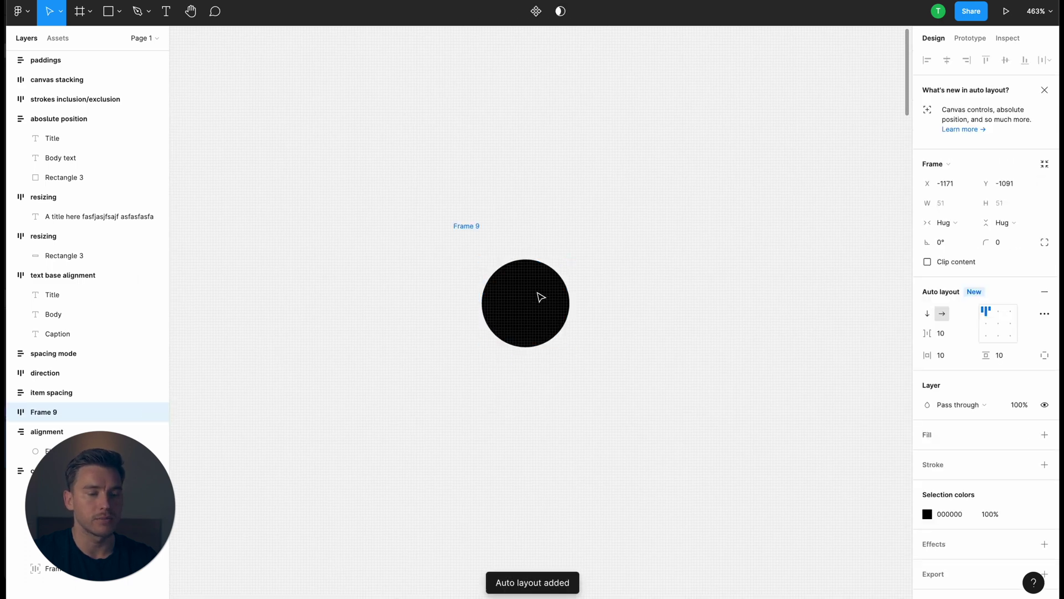
click(456, 210)
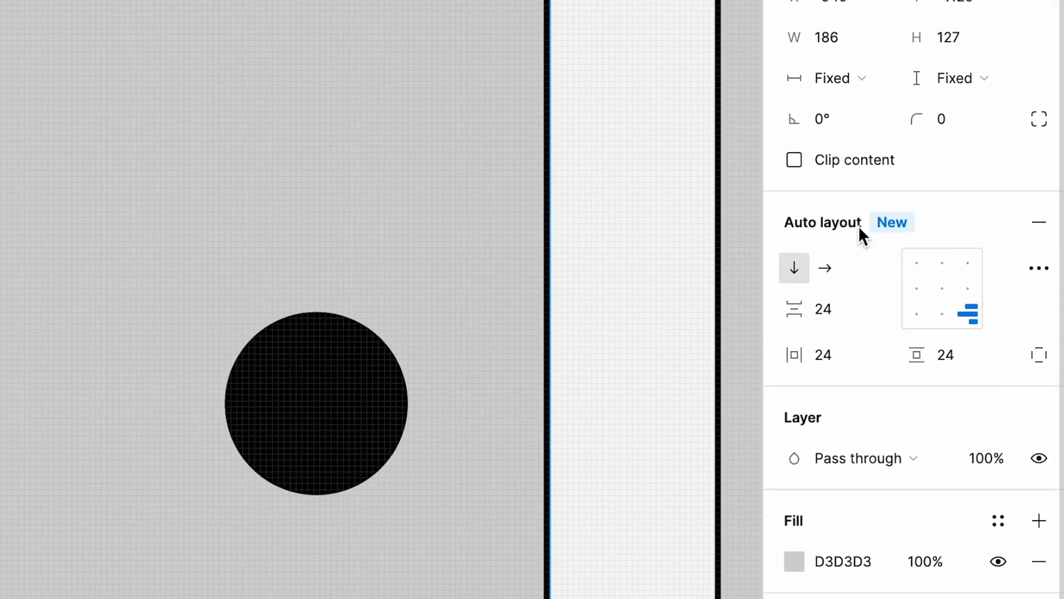
click(918, 264)
click(916, 313)
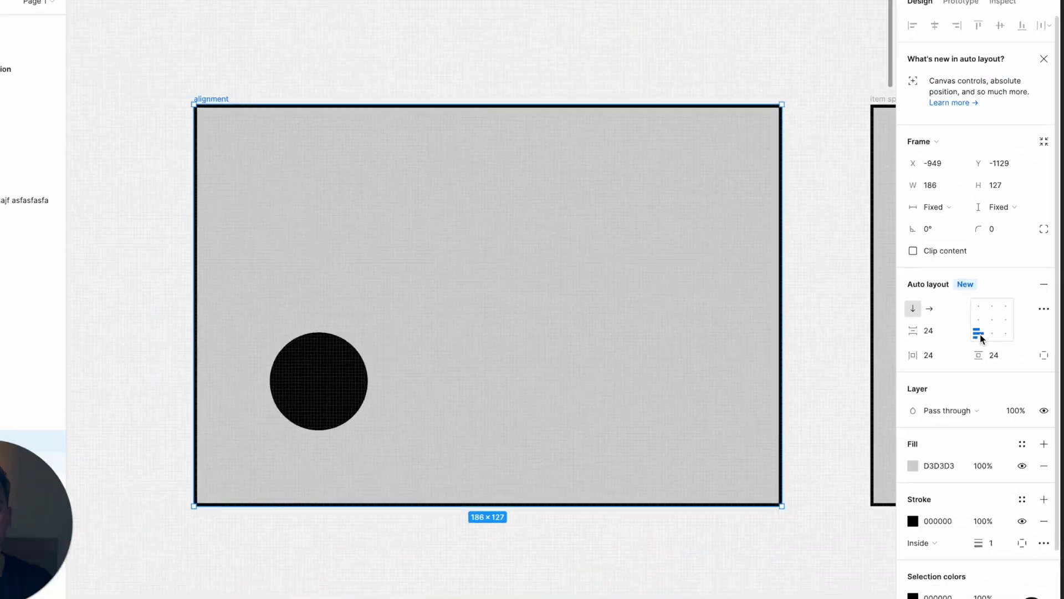
click(1005, 306)
click(1006, 332)
click(992, 306)
click(985, 311)
click(985, 335)
click(1010, 311)
Select the item spacing frame holding Item 1 and Item 2.
click(838, 160)
scroll(837, 158, right, 10)
click(471, 181)
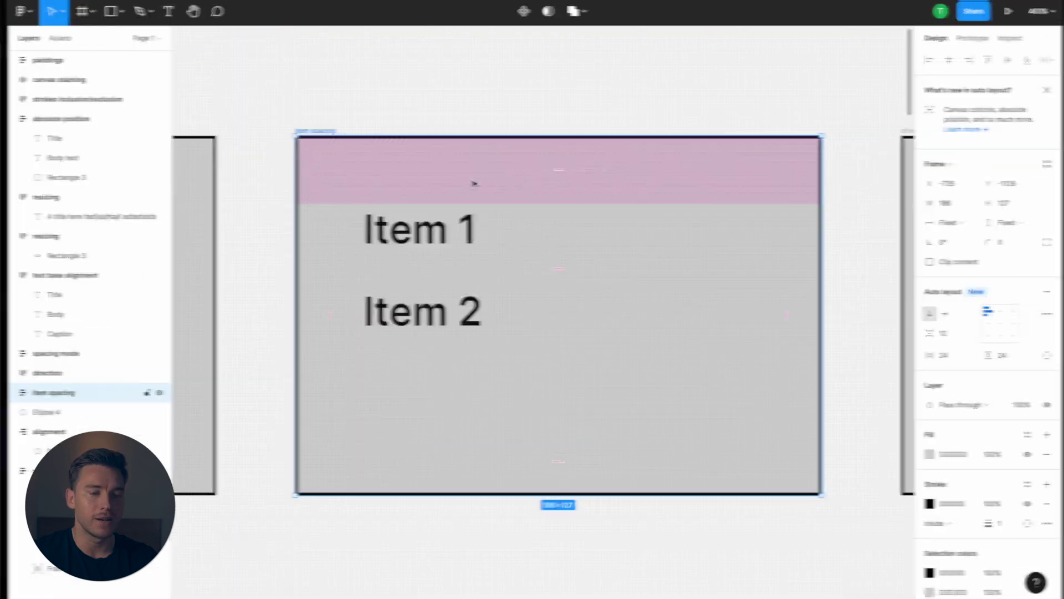
Set the spacing between Item 1 and Item 2 to 22.
scroll(474, 178, up, 2)
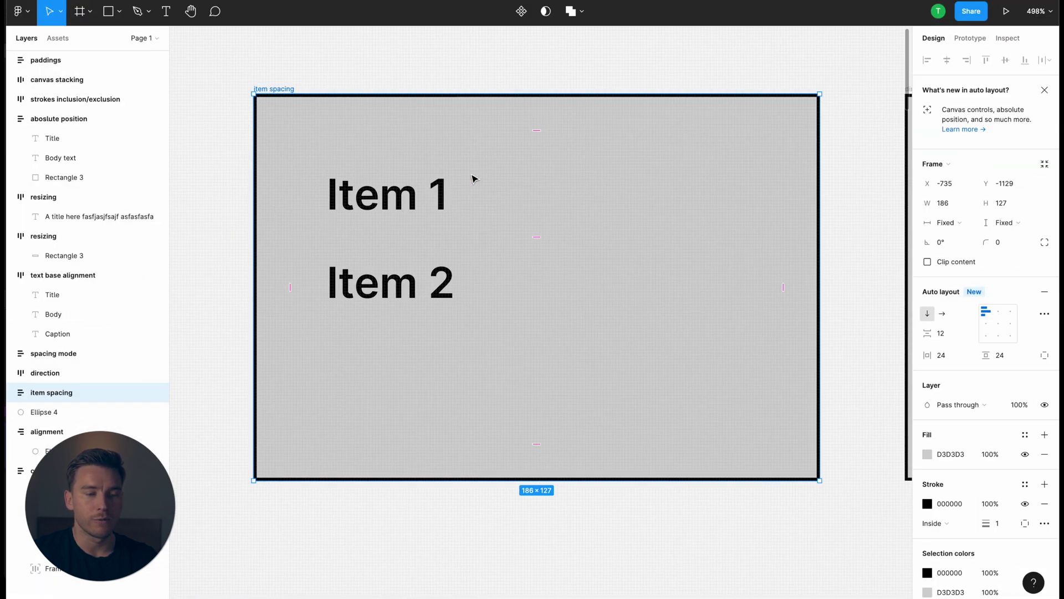
scroll(474, 176, up, 1)
mouse_move(930, 334)
mouse_down()
mouse_move(920, 333)
mouse_move(945, 333)
mouse_up()
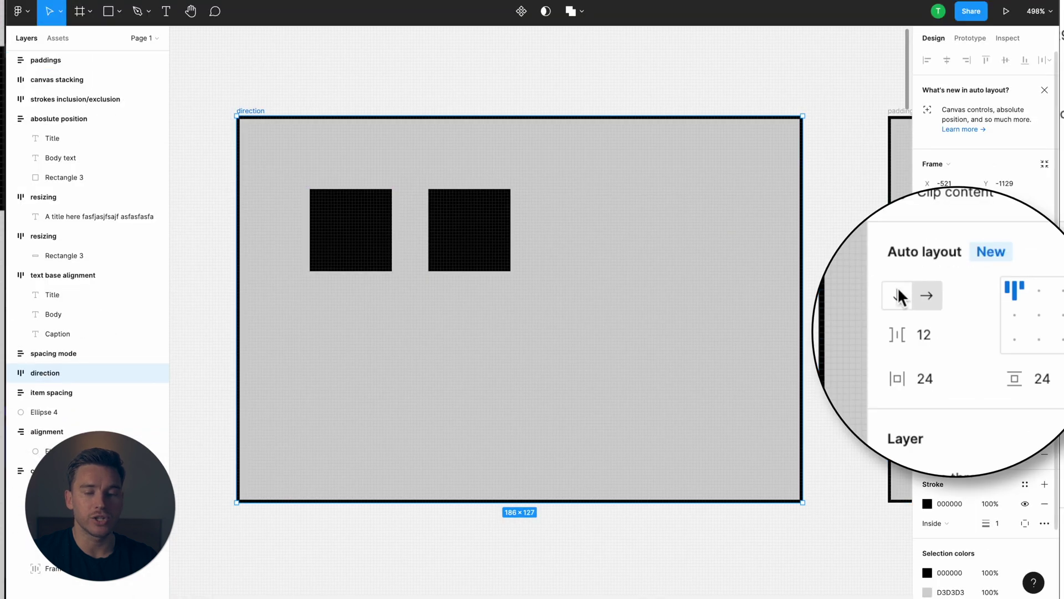
Switch the direction frame's squares between vertical and horizontal stacking.
click(899, 296)
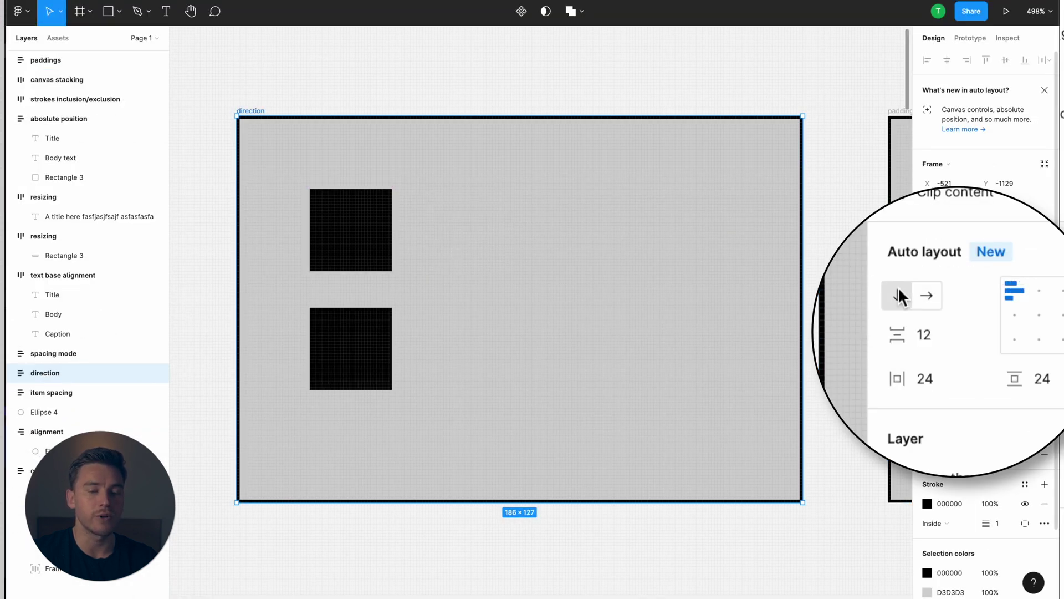
click(937, 295)
click(899, 297)
click(940, 314)
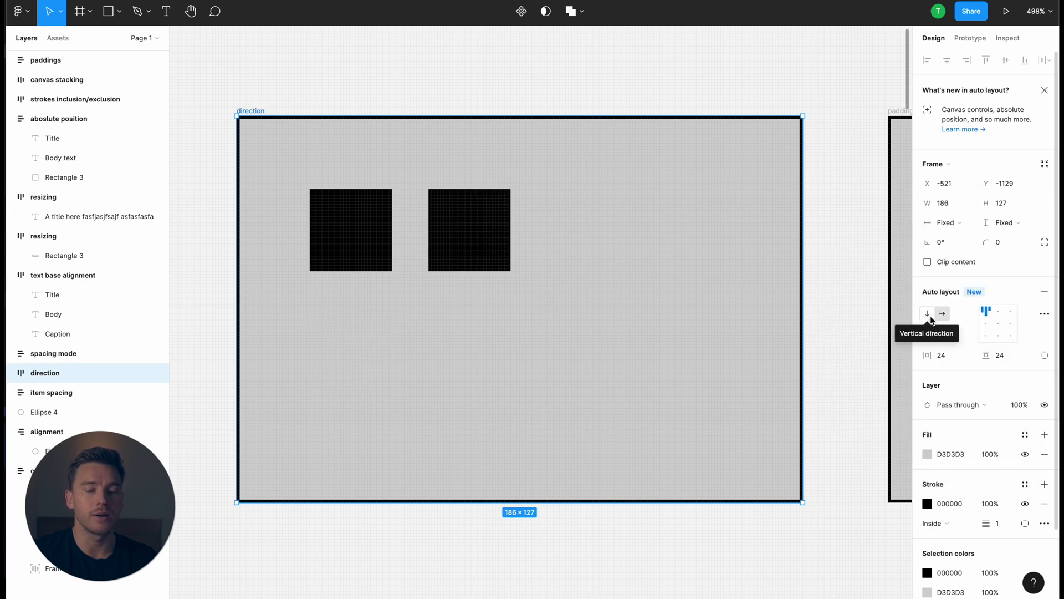
click(929, 314)
Return the squares to a horizontal row and adjust the paddings frame's individual padding values.
click(942, 314)
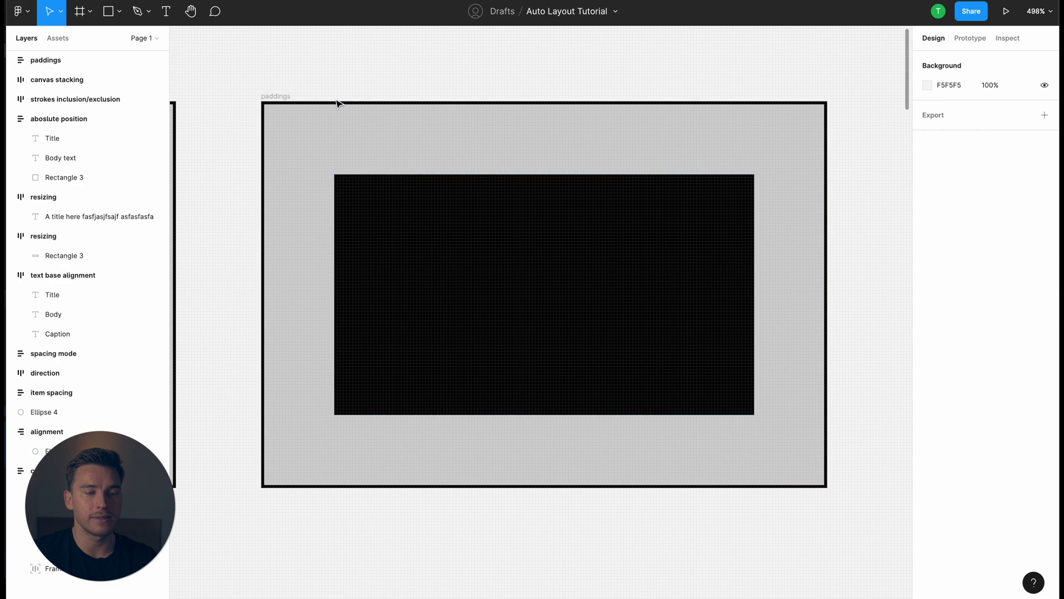
click(338, 103)
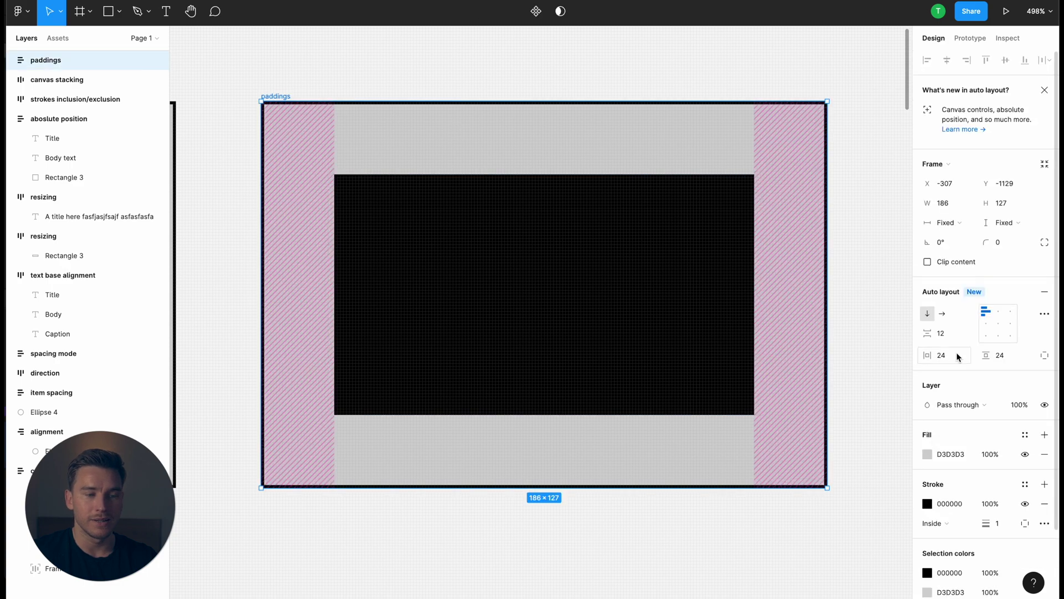
mouse_move(902, 363)
mouse_down()
mouse_move(933, 361)
mouse_move(893, 368)
mouse_move(974, 359)
mouse_move(905, 366)
mouse_up()
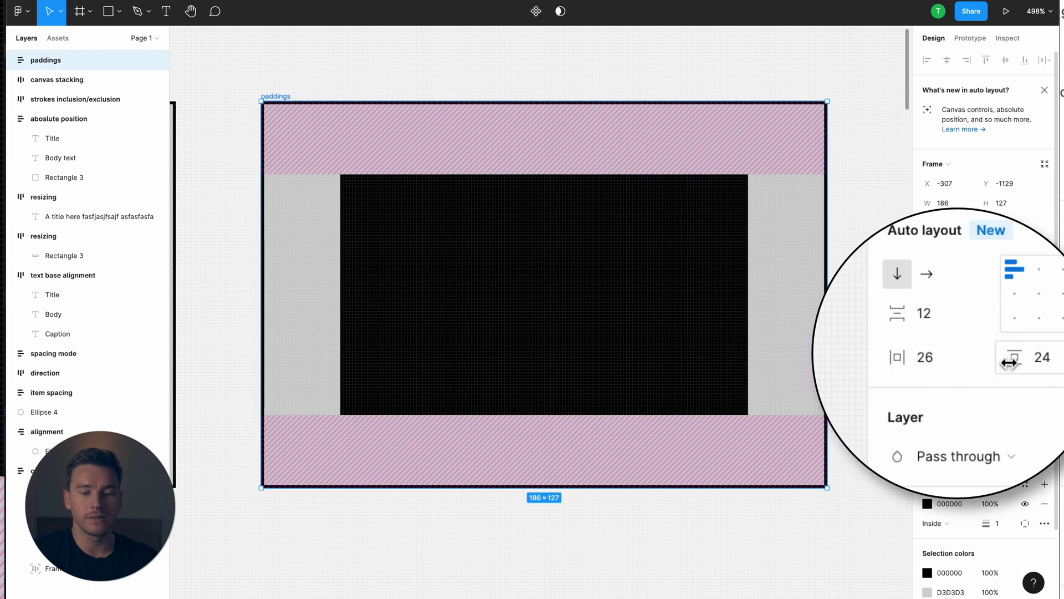
mouse_move(1008, 362)
mouse_down()
mouse_move(1053, 358)
mouse_move(1000, 361)
mouse_up()
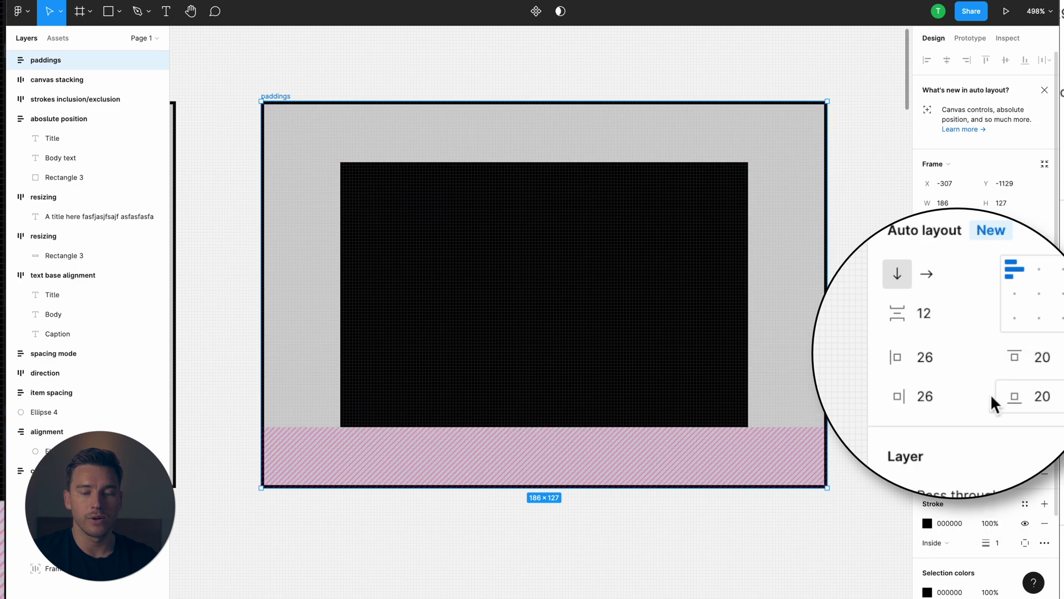
drag(897, 396, 967, 401)
drag(1014, 358, 986, 358)
Merge the padding fields into one and set 24 padding on all sides.
click(1045, 355)
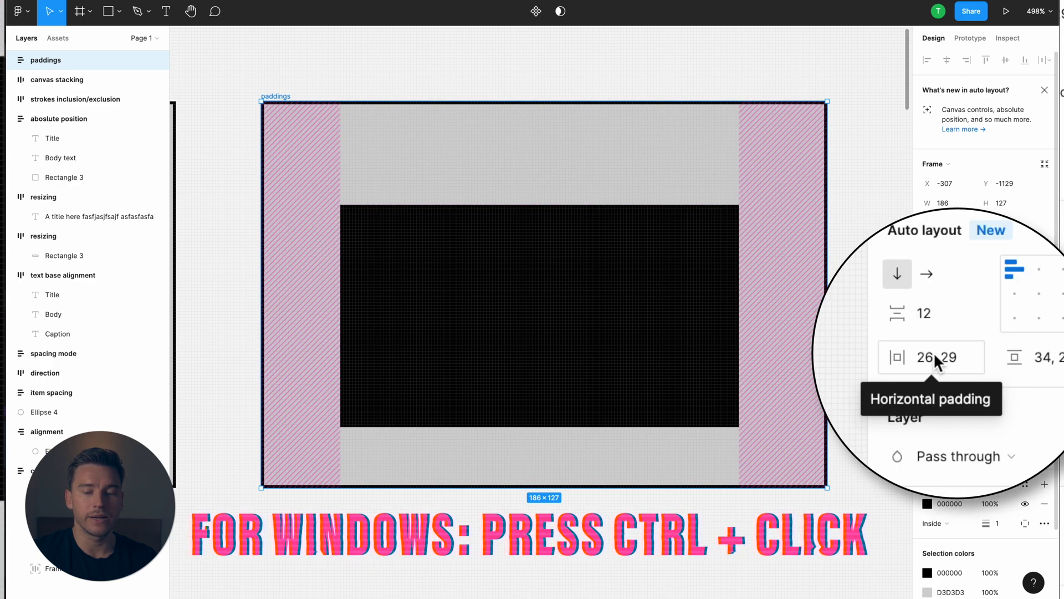
super+click(933, 355)
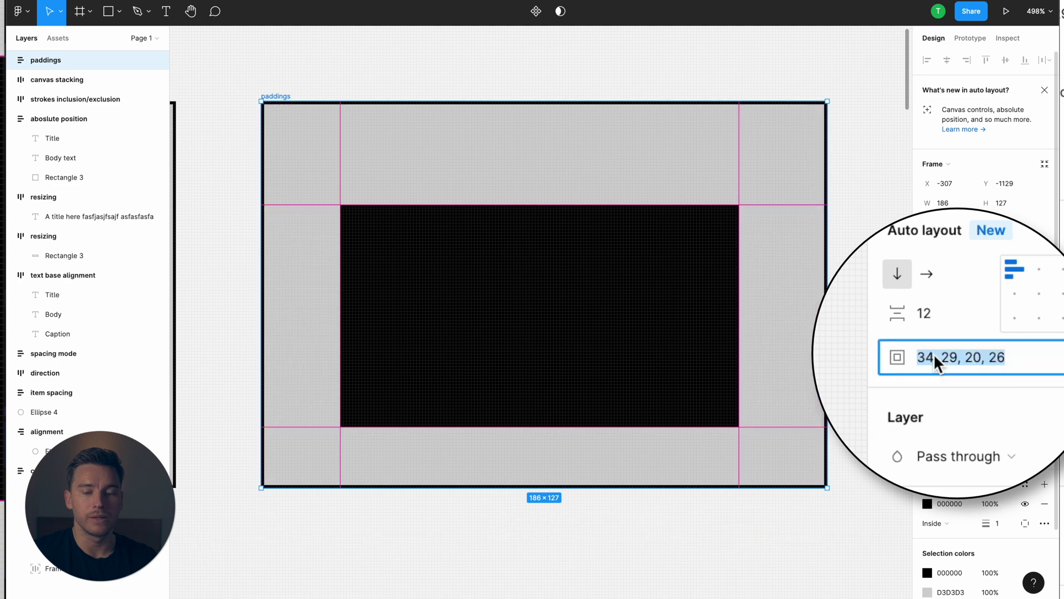
text(24)
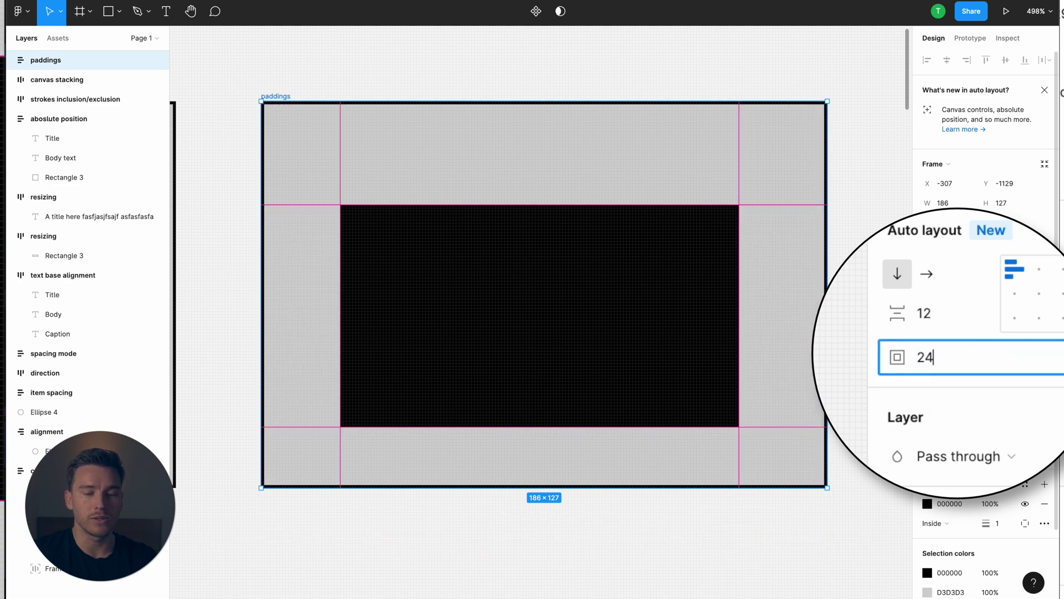
key(Return)
key(n)
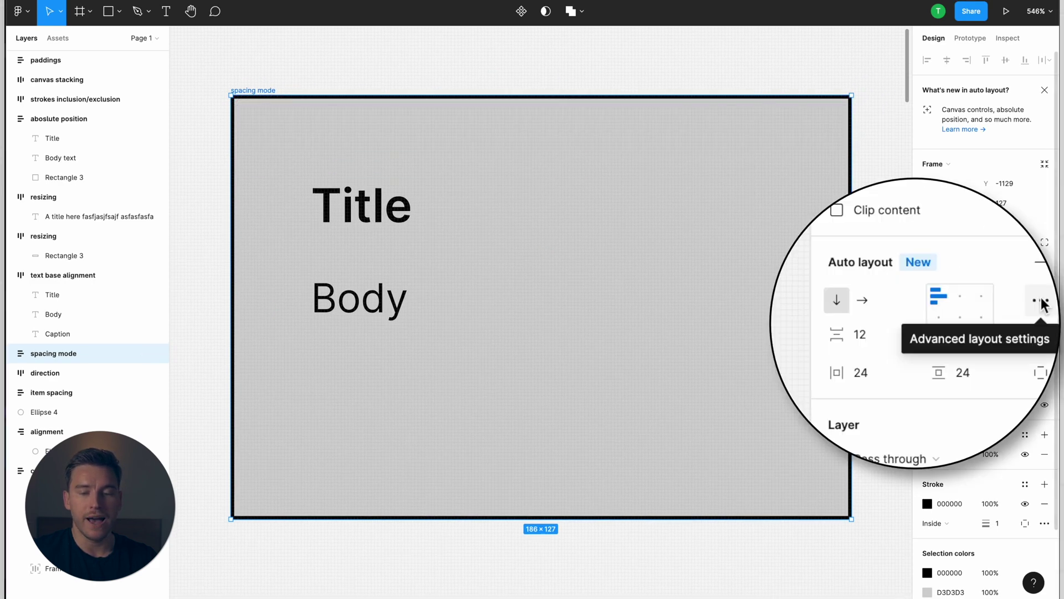
Set the spacing mode frame to space Title and Body with space between.
click(1044, 314)
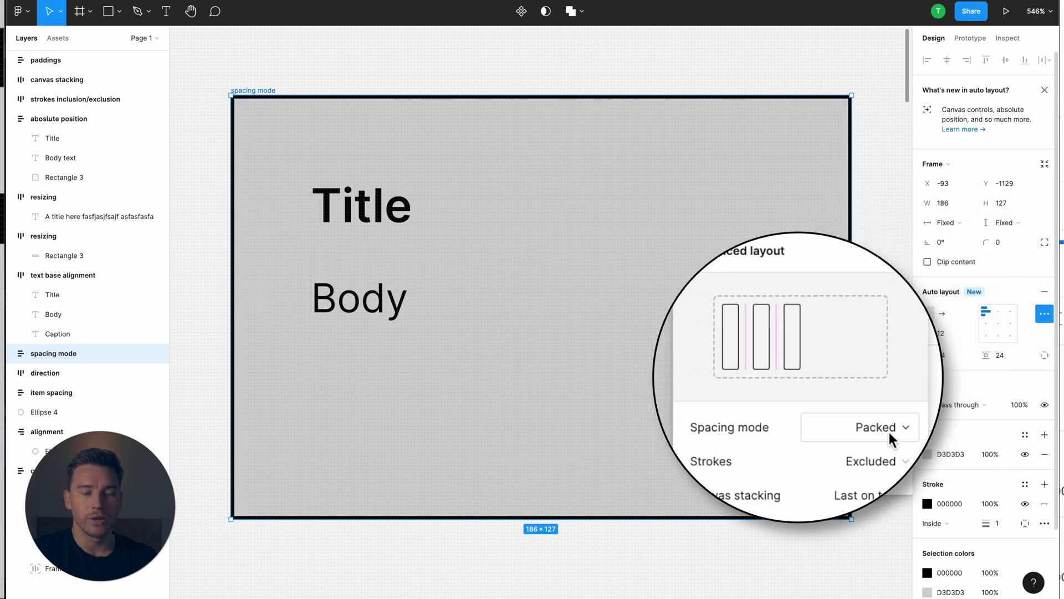
click(889, 435)
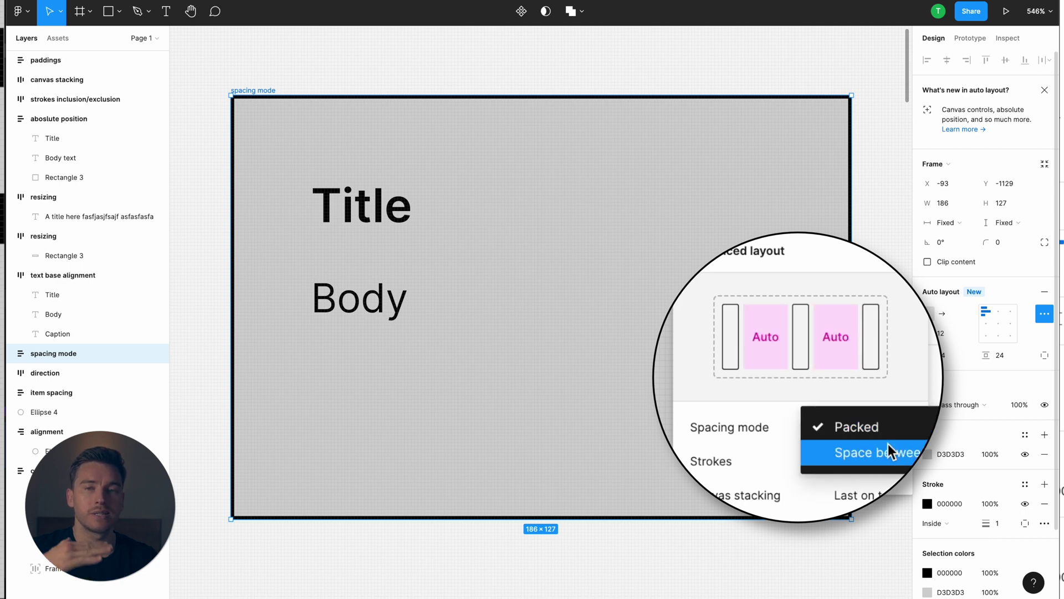
click(889, 429)
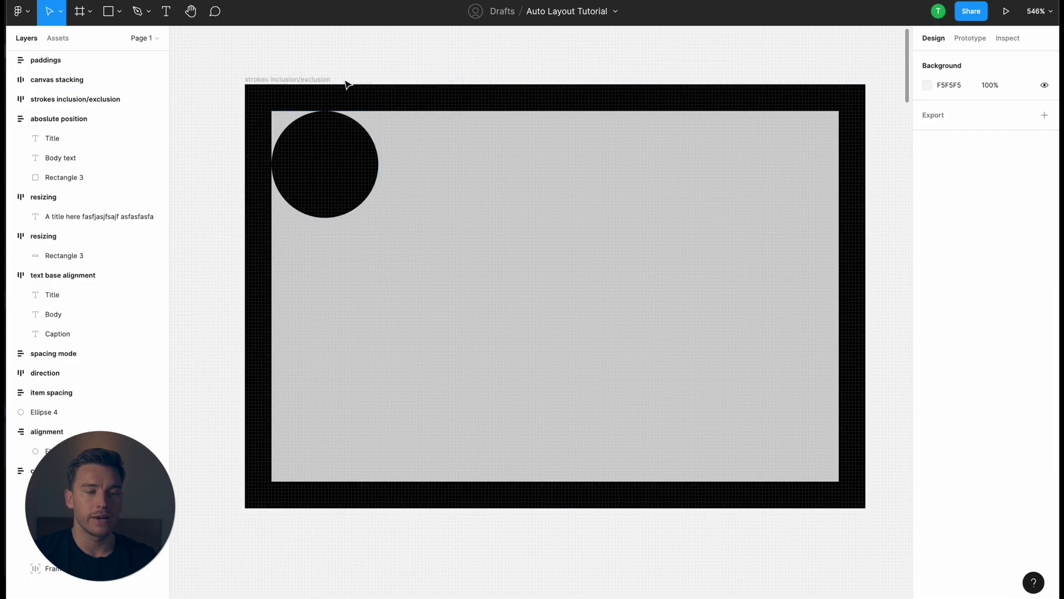
Switch the strokes frame's strokes to Excluded and back to Included in Advanced layout.
click(690, 144)
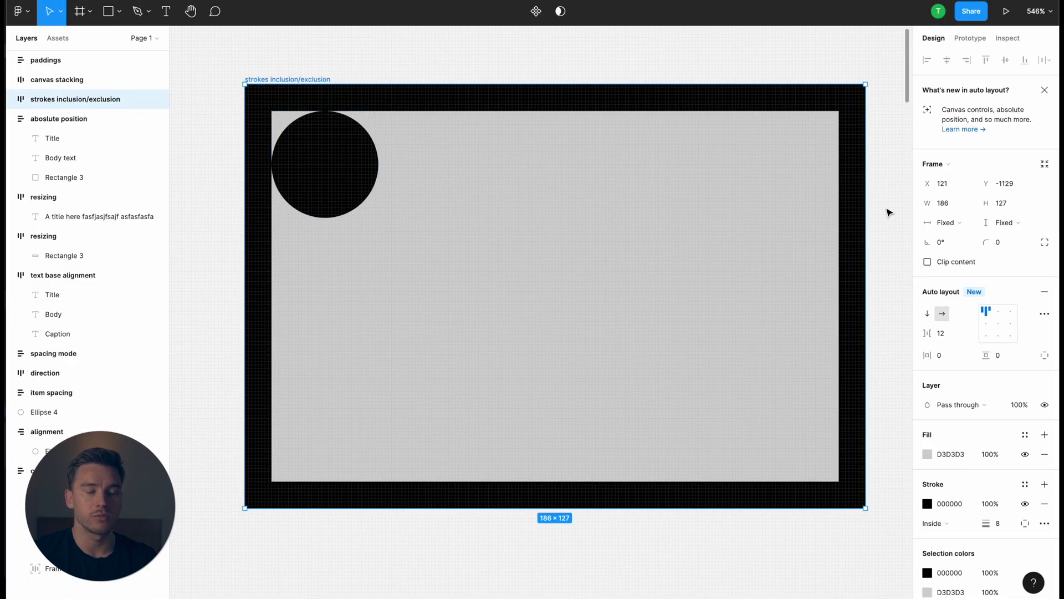
click(1044, 314)
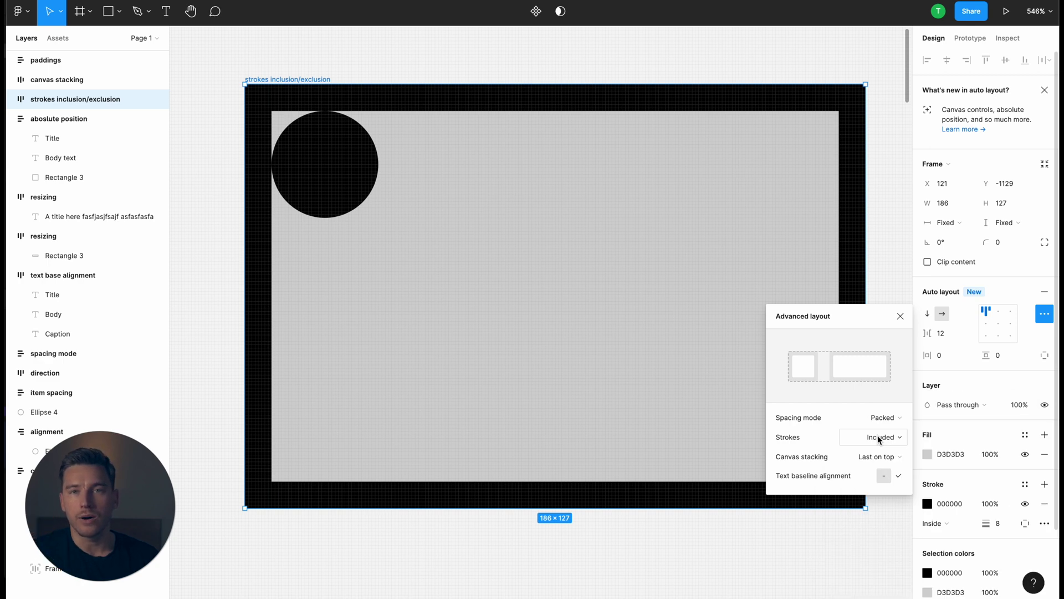
click(877, 439)
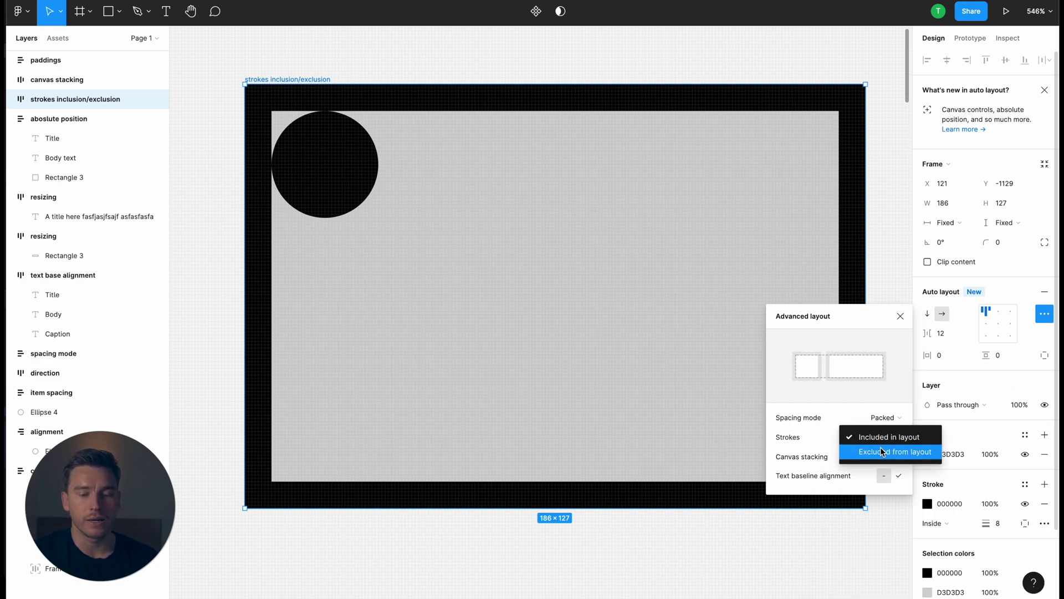
click(881, 450)
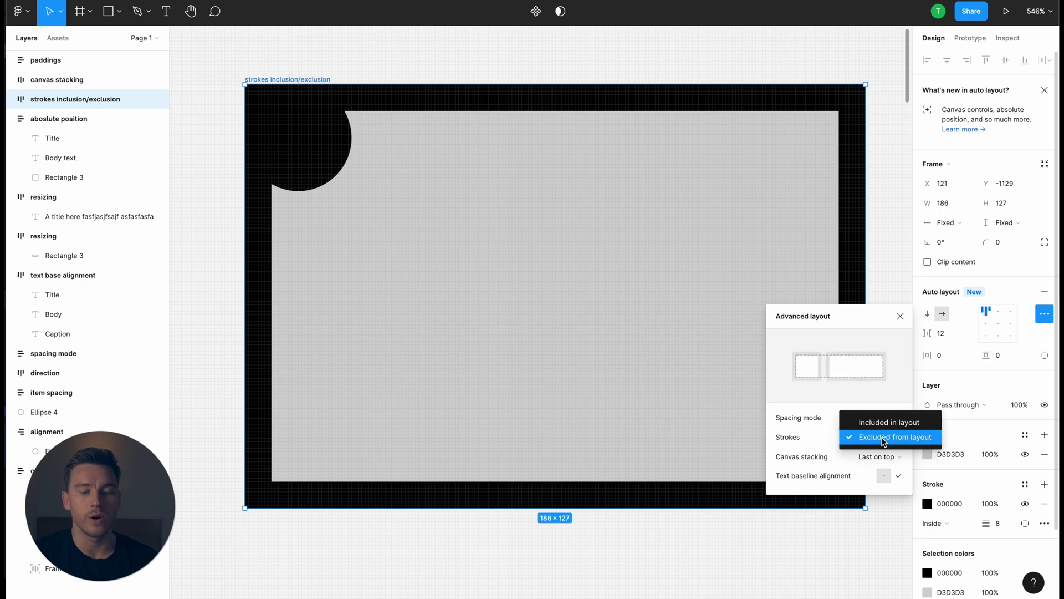
click(884, 424)
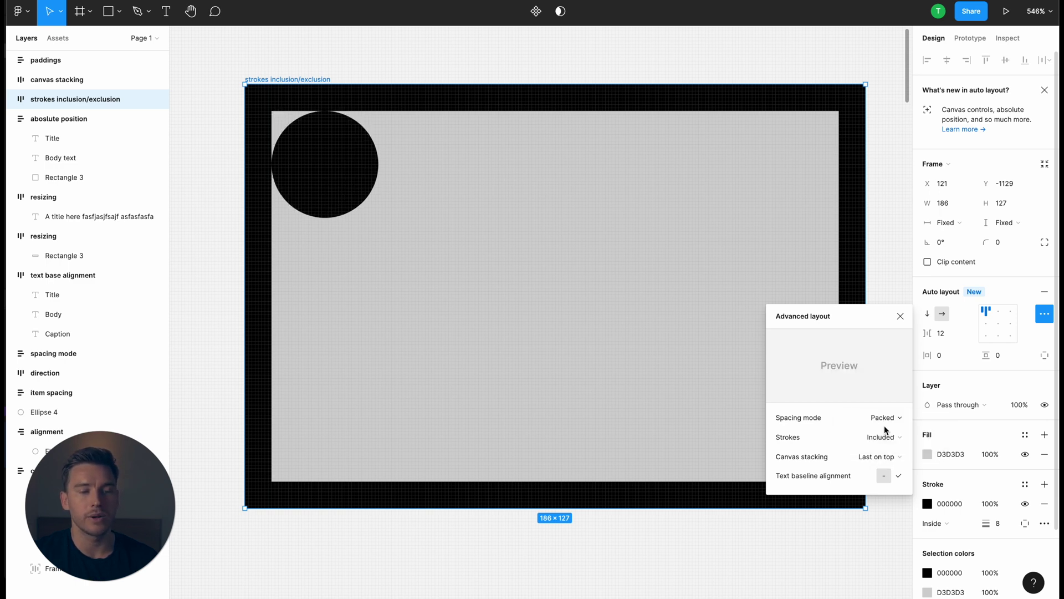
click(900, 315)
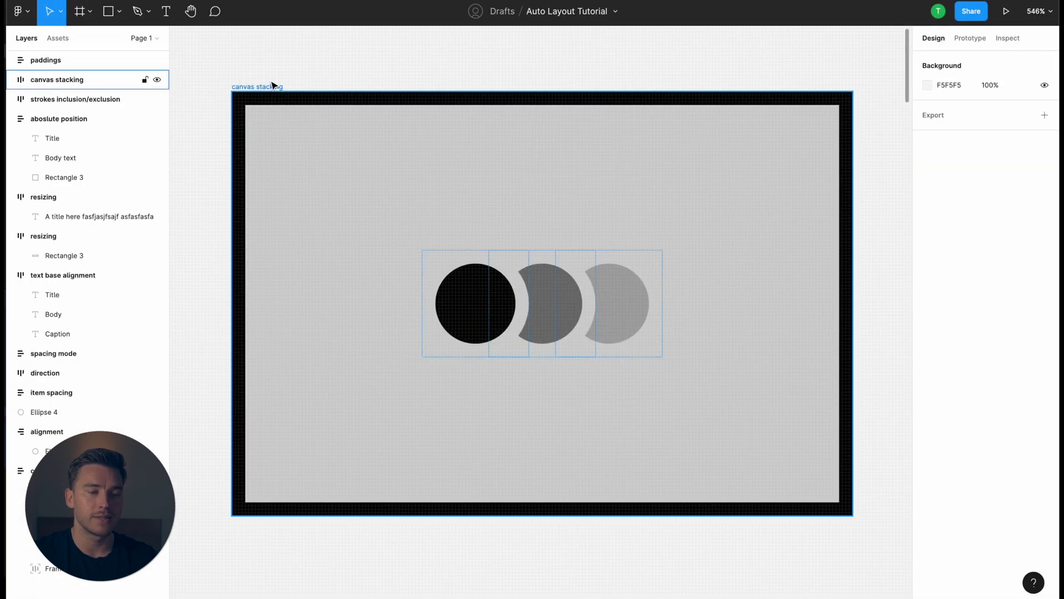
Set the canvas stacking frame's circles to Last on top.
click(272, 85)
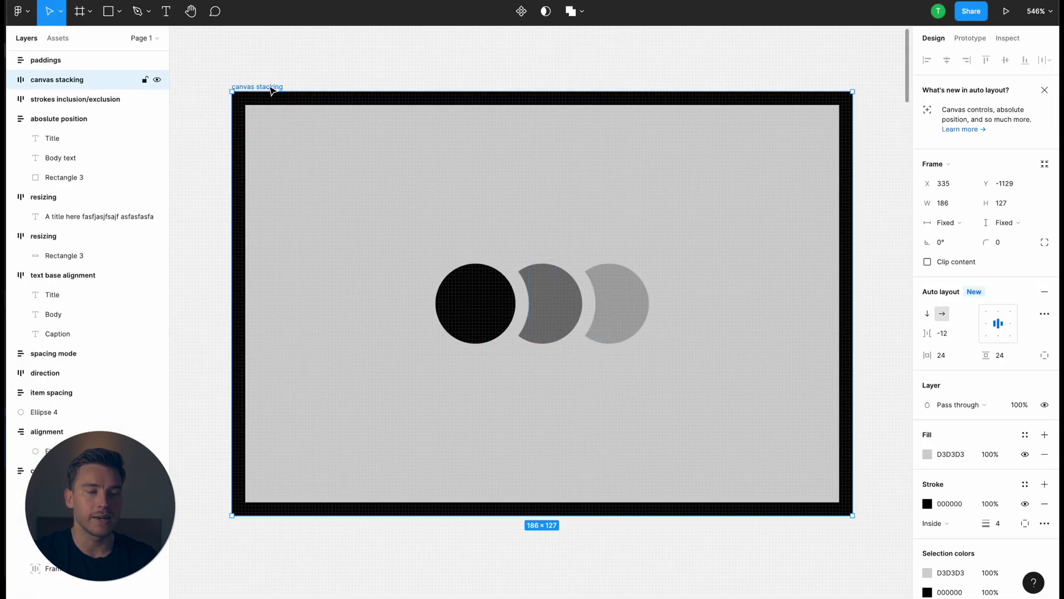
click(1045, 314)
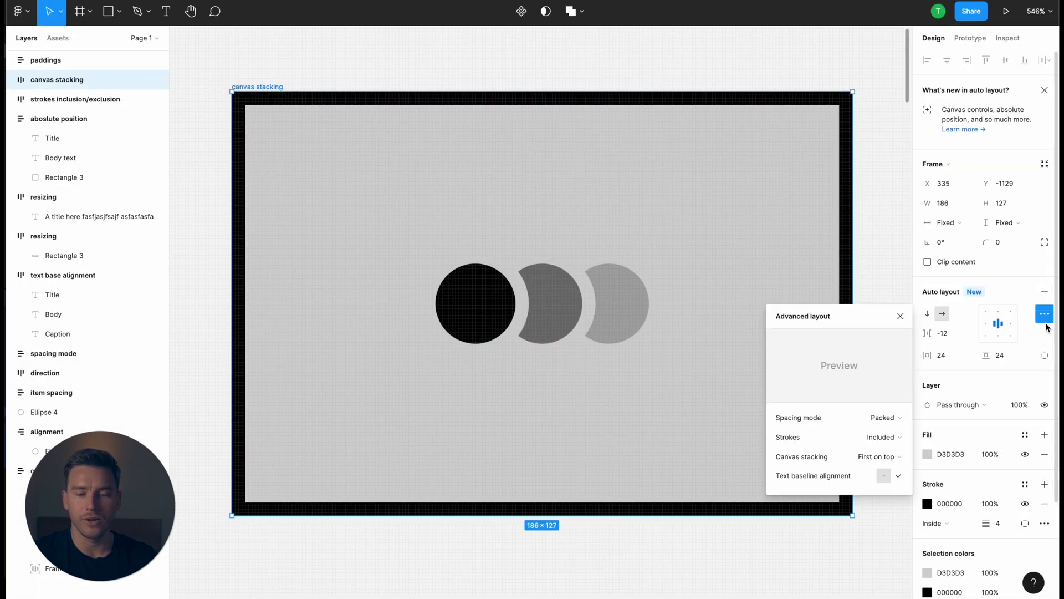
click(878, 457)
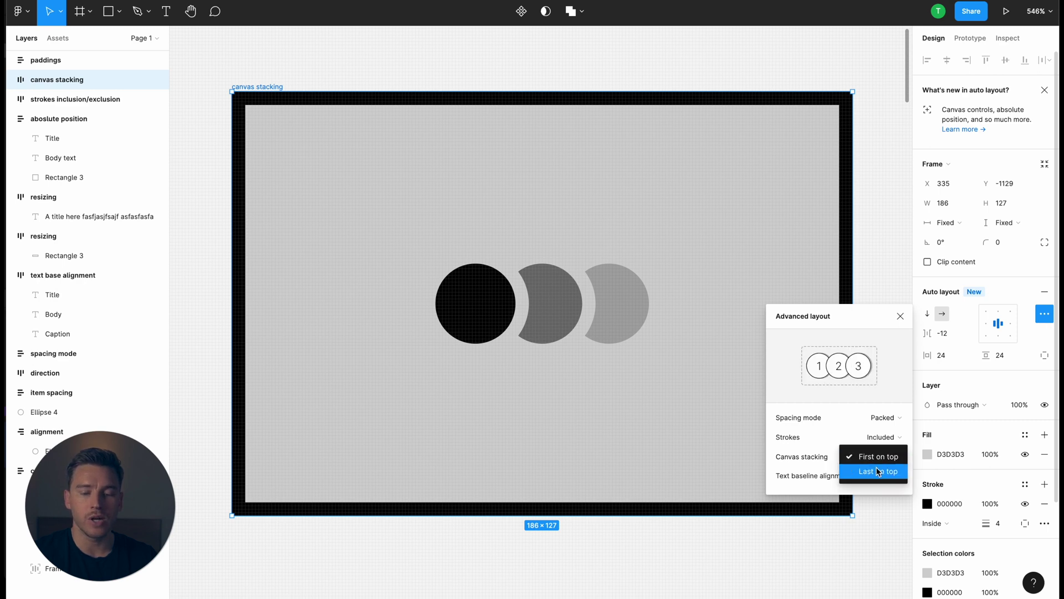
click(878, 471)
click(881, 457)
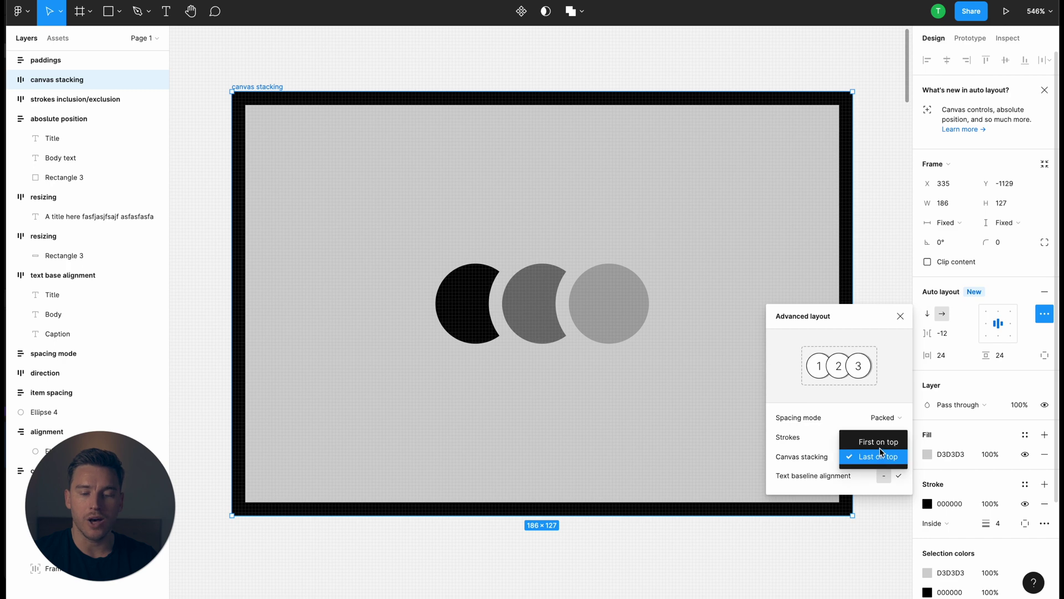
click(881, 442)
click(881, 457)
click(879, 470)
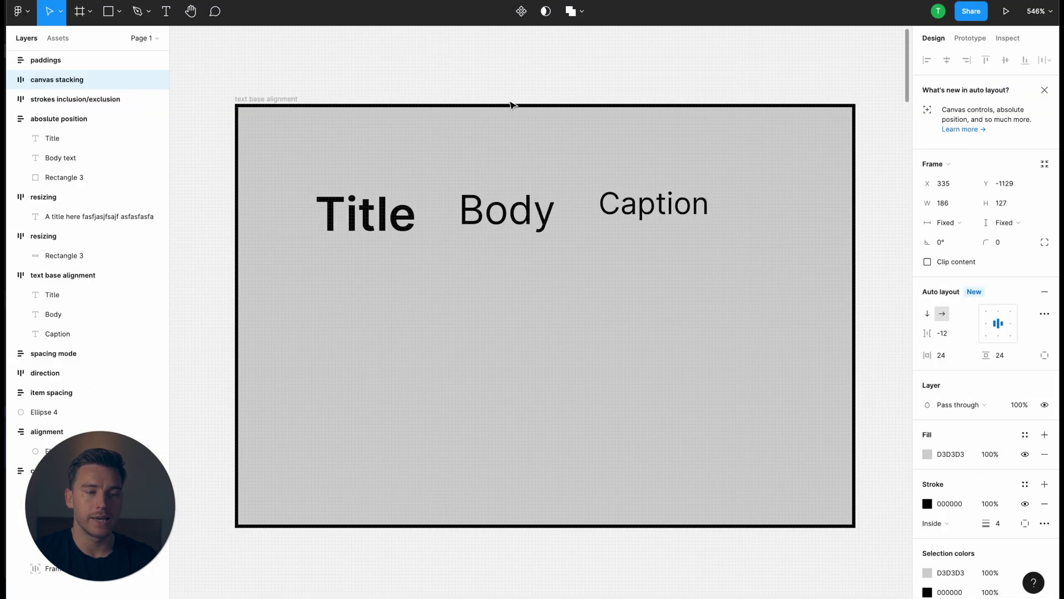
Turn on text baseline alignment for Title, Body and Caption.
click(511, 105)
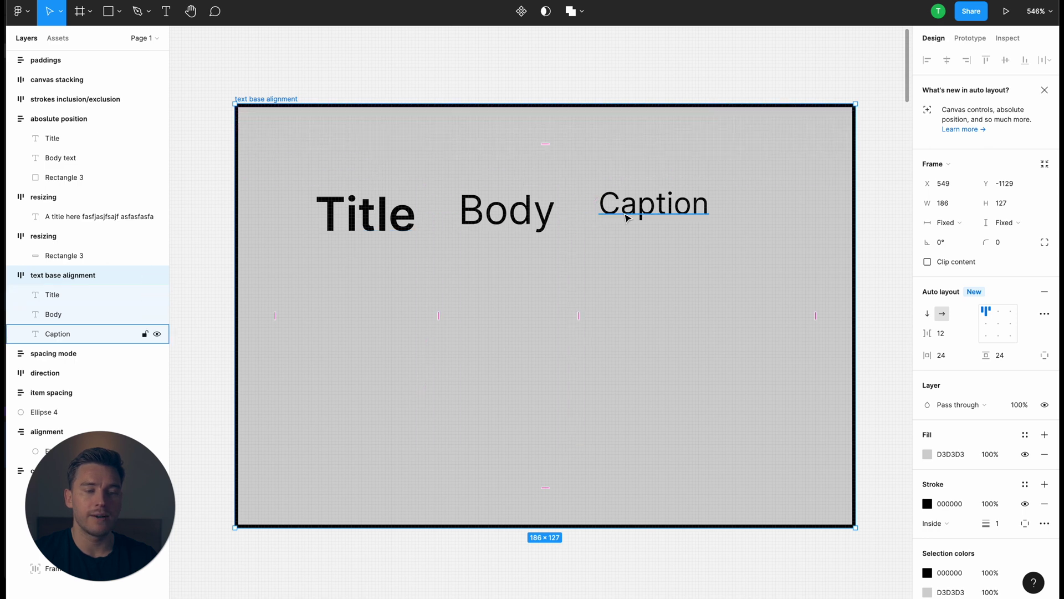
click(1045, 315)
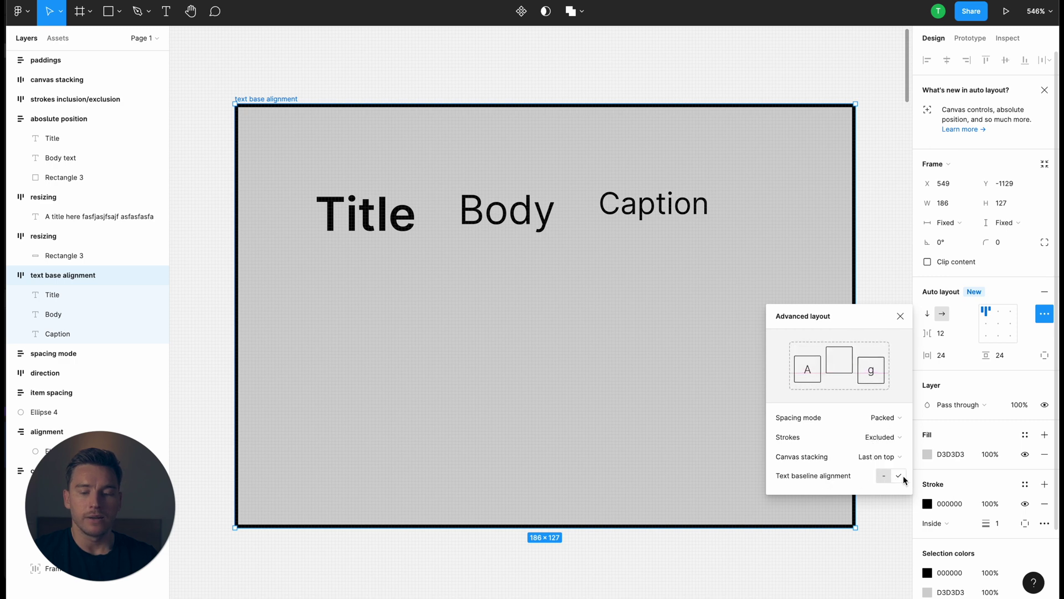
click(900, 476)
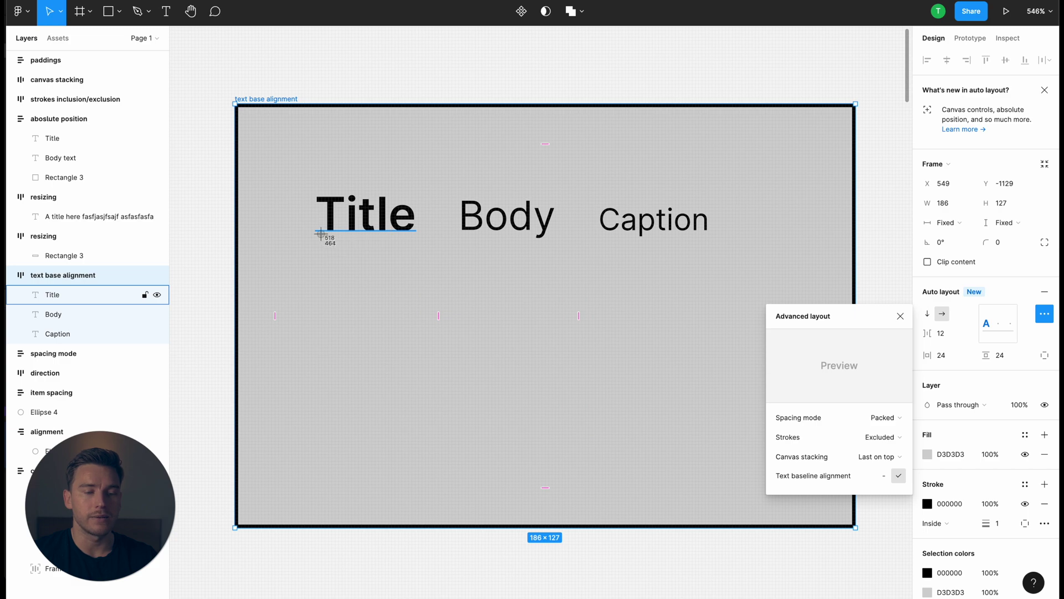
drag(321, 233, 744, 257)
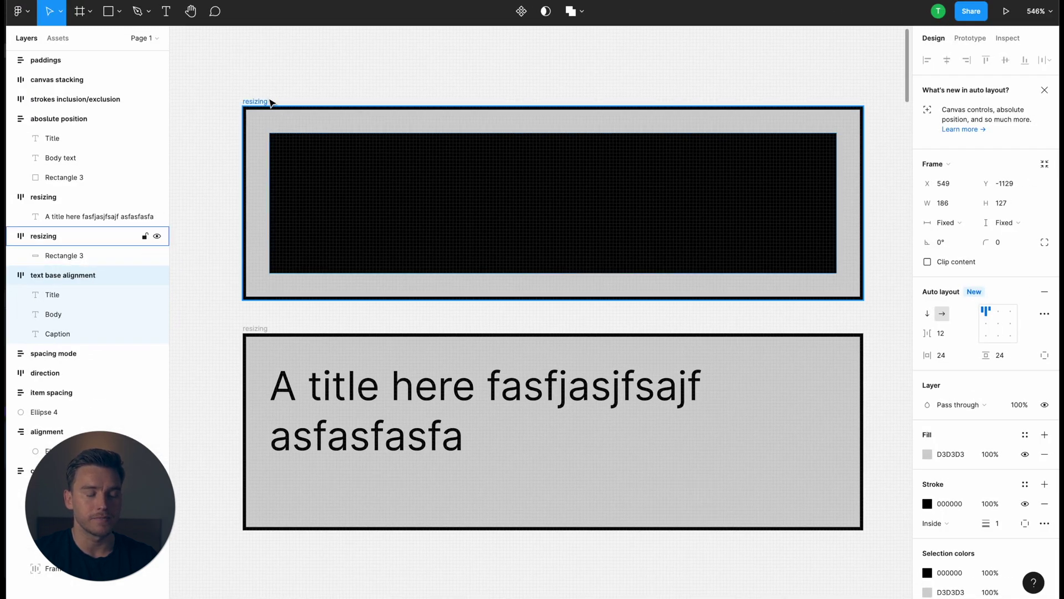
Give Rectangle 3 a fixed width and narrow the resizing frame so it overflows.
click(303, 172)
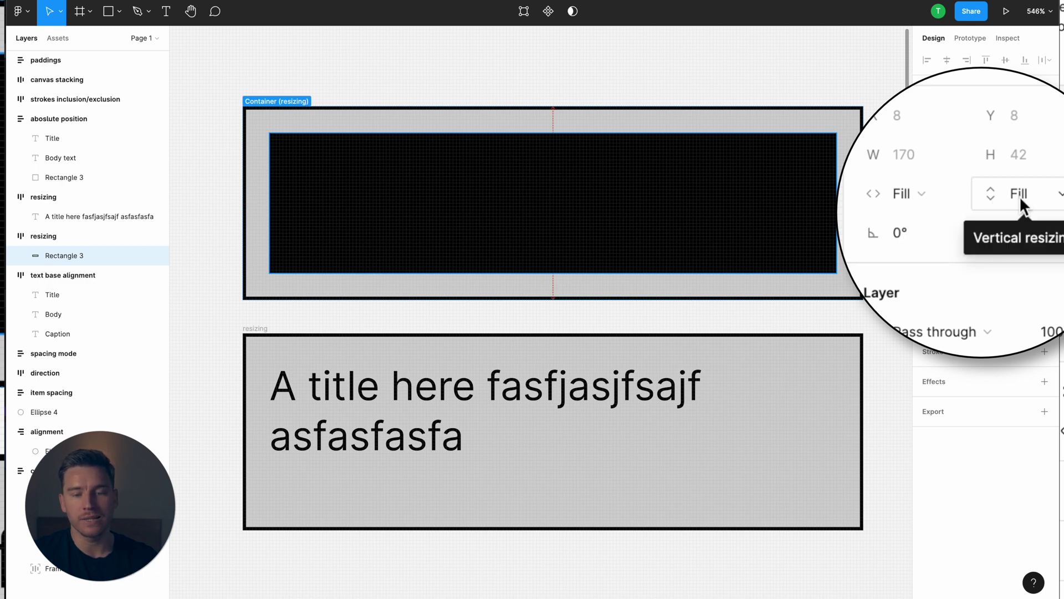
click(935, 193)
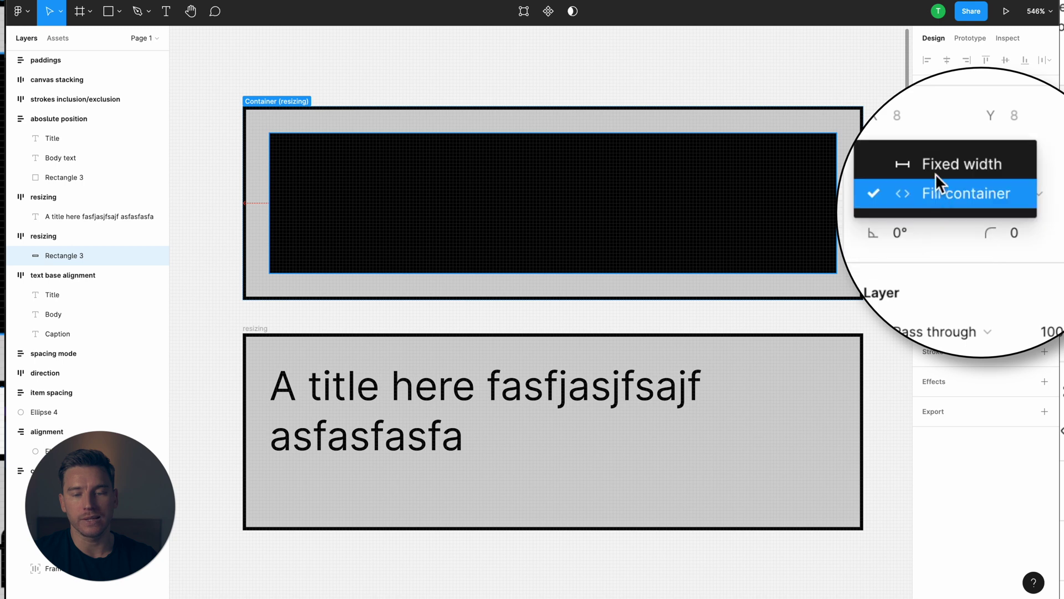
click(959, 188)
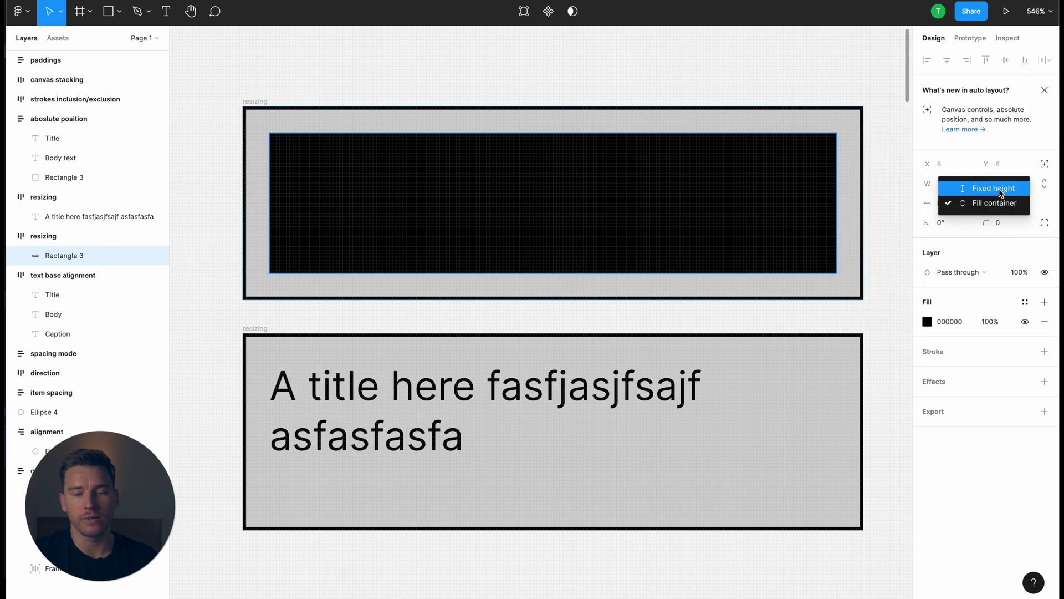
key(Escape)
key(Escape)
click(512, 123)
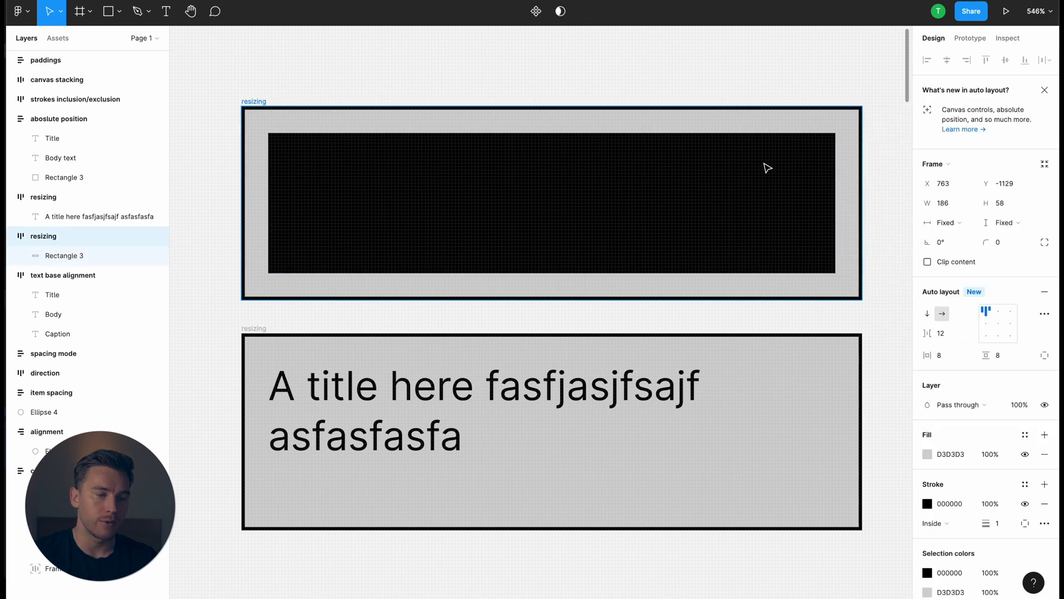
drag(860, 180, 861, 299)
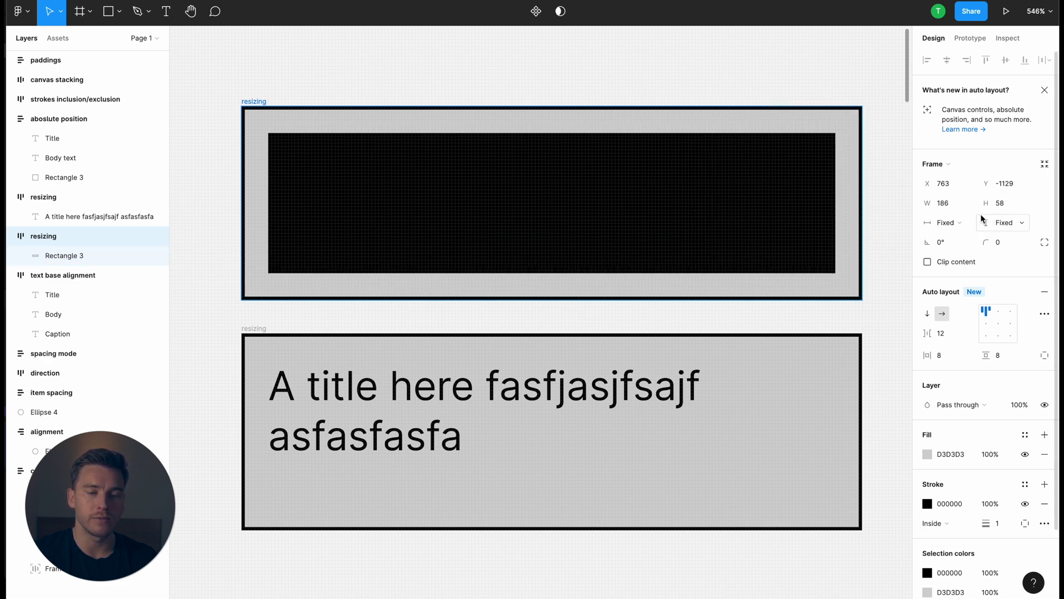
Make Rectangle 3 fill the container width and shrink the resizing frame to 89×41.
click(830, 214)
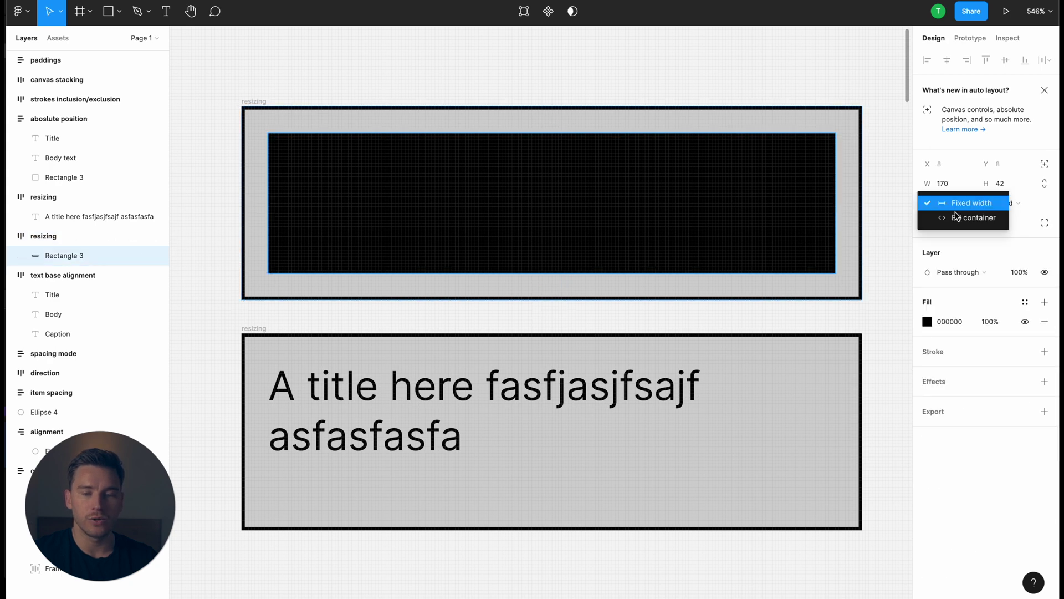
click(955, 214)
click(998, 210)
key(Escape)
key(Escape)
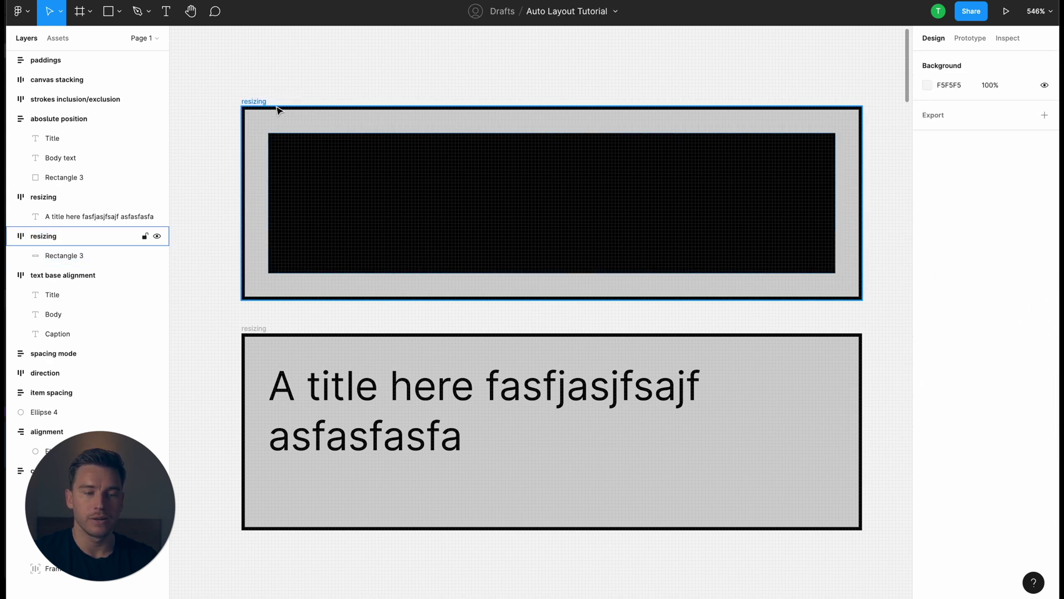
click(279, 110)
drag(861, 298, 855, 262)
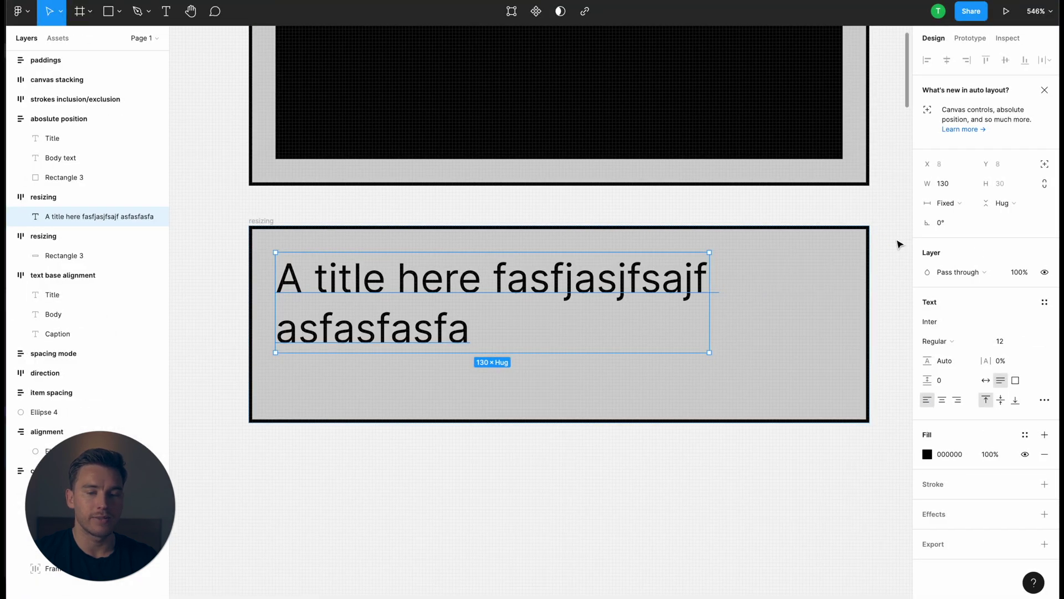
Set the title to fill the resizing frame's width and test it by narrowing the frame.
scroll(837, 225, up, 1)
click(563, 248)
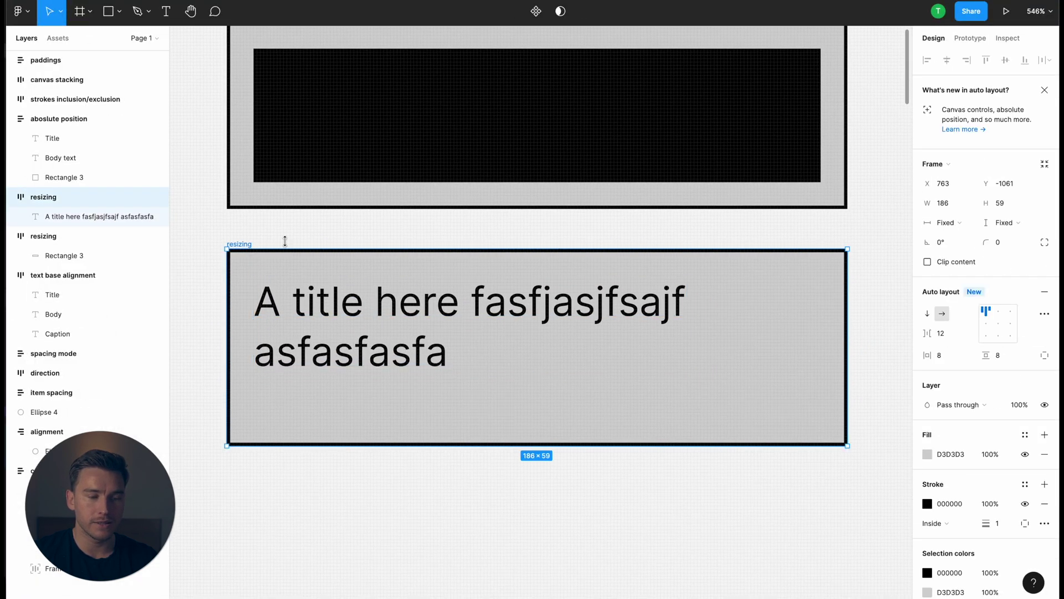
mouse_move(847, 332)
mouse_down()
mouse_move(584, 337)
mouse_move(848, 314)
mouse_up()
click(557, 313)
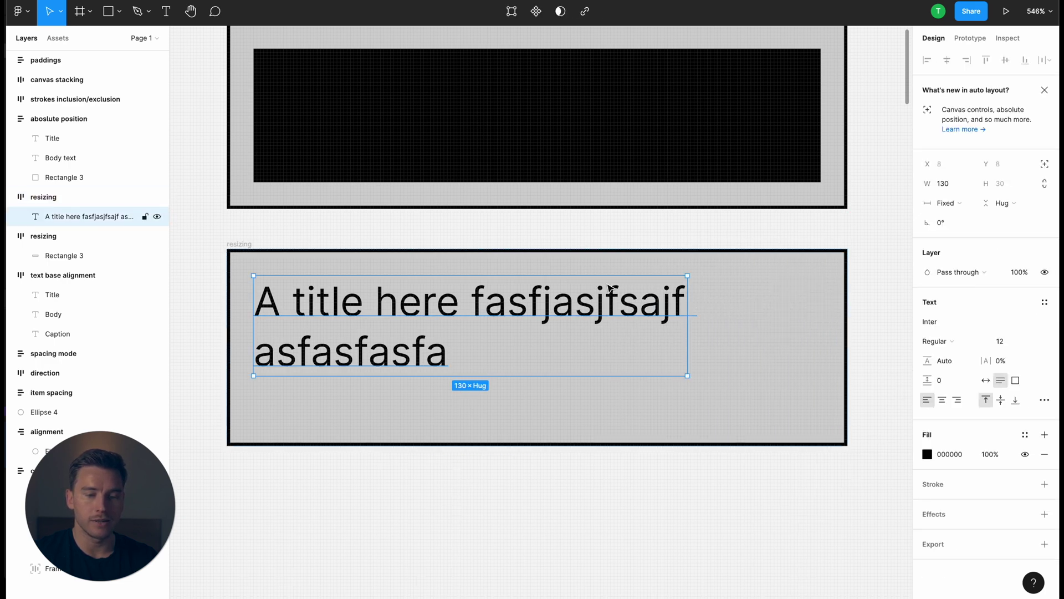
click(957, 202)
click(961, 233)
click(878, 238)
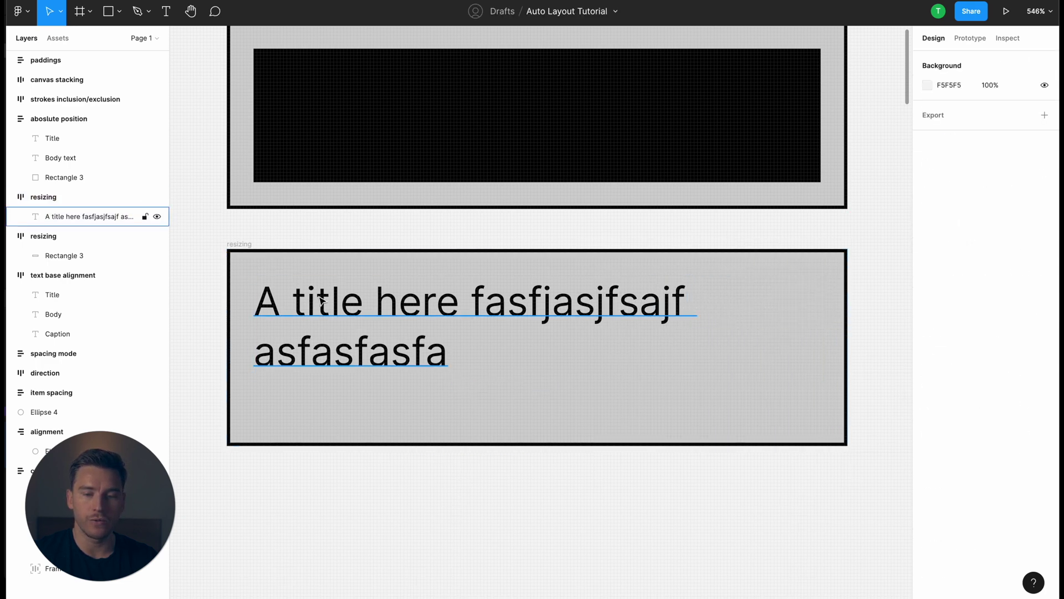
click(248, 252)
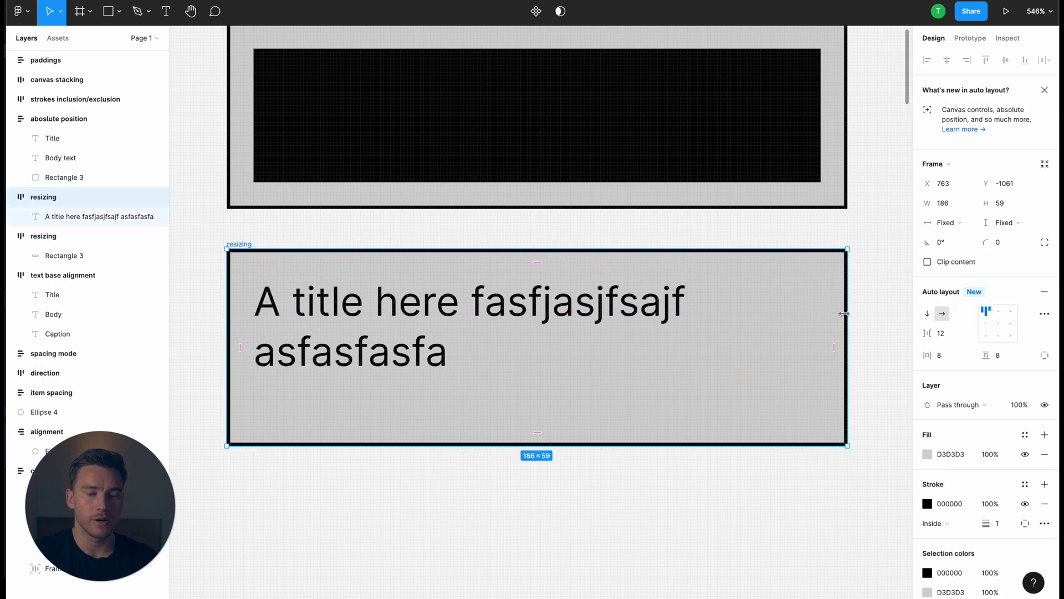
mouse_move(845, 309)
mouse_down()
mouse_move(606, 322)
mouse_move(846, 302)
mouse_up()
click(876, 302)
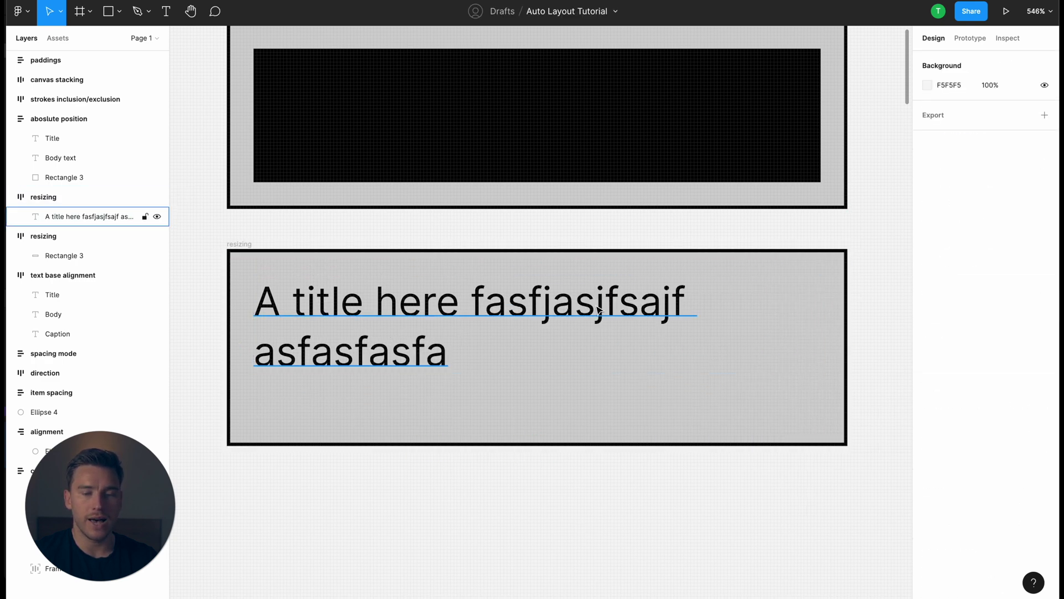
Switch the title to Hug contents and append 'f ajs' to its text.
click(665, 303)
click(945, 203)
click(951, 189)
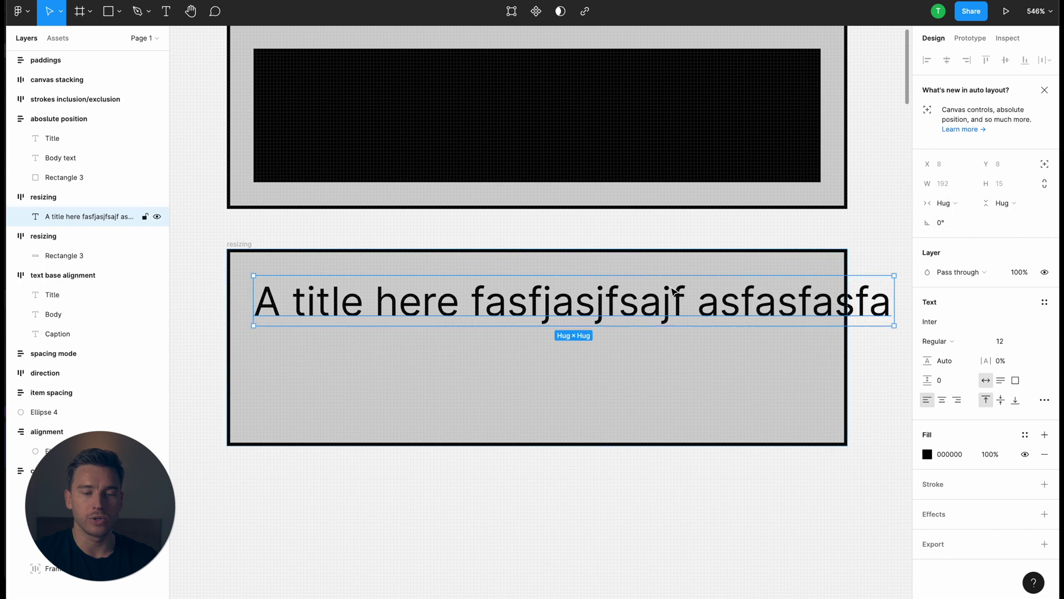
double_click(670, 287)
scroll(670, 288, down, 5)
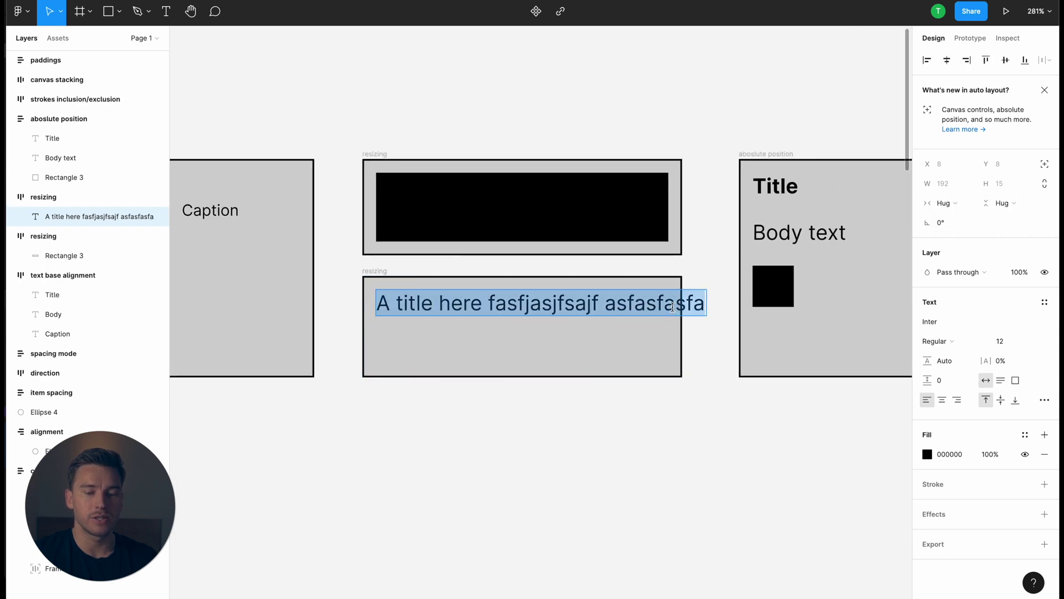
key(Right)
text(f ajs)
key(Escape)
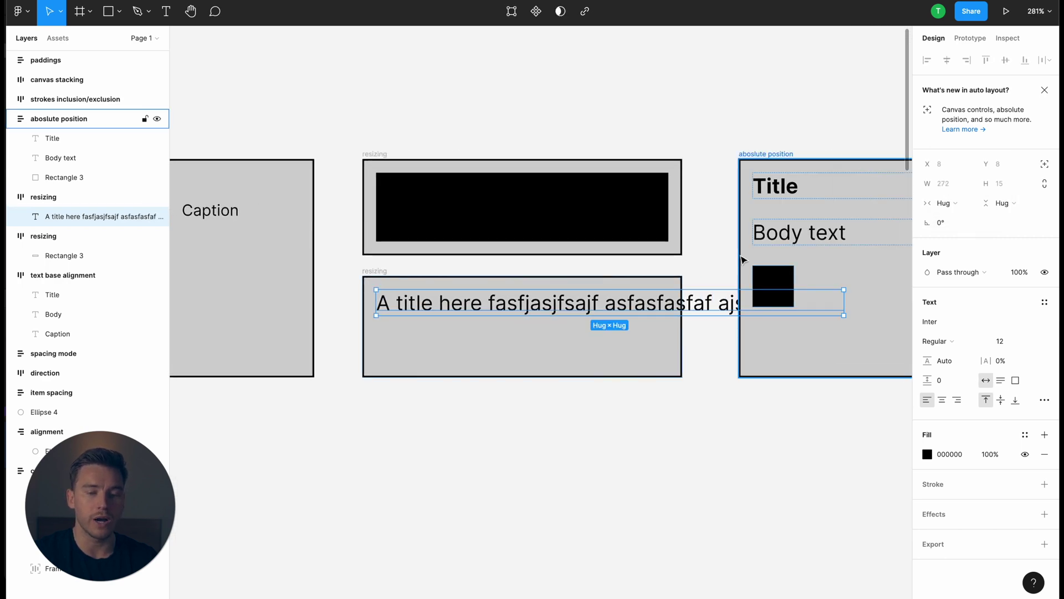
Set the lengthened title to Fill container and narrow the frame so it wraps.
click(949, 203)
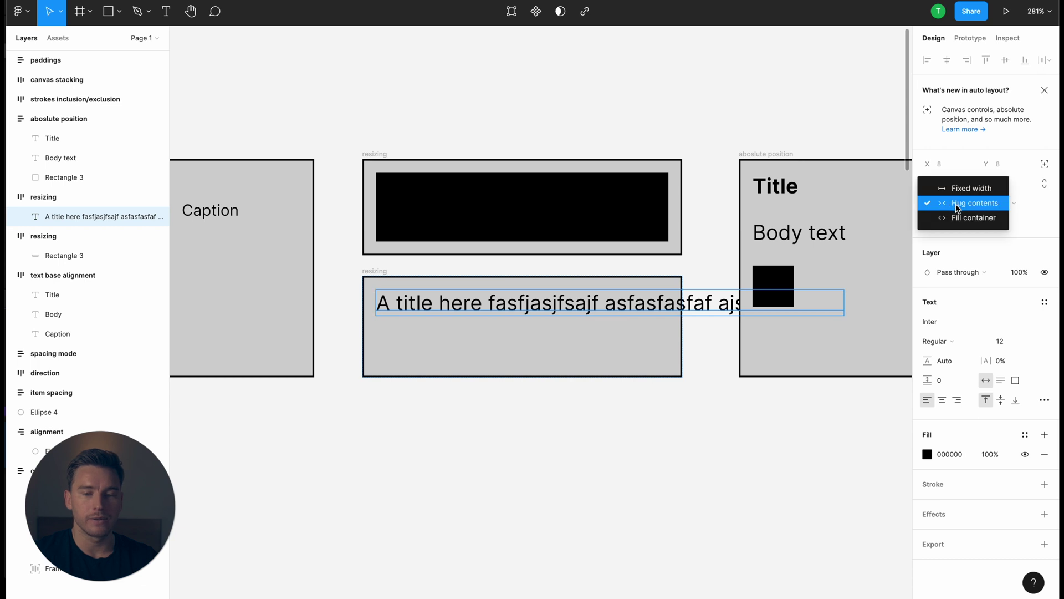
click(960, 217)
click(701, 303)
click(681, 303)
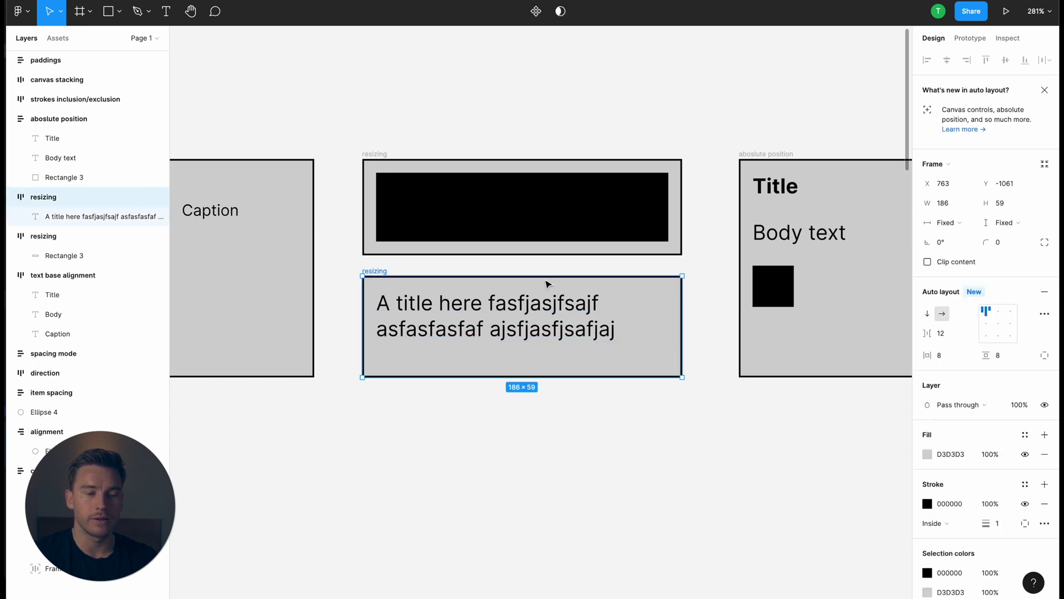
scroll(681, 313, up, 3)
mouse_move(680, 309)
mouse_down()
mouse_move(574, 303)
mouse_move(690, 300)
mouse_up()
key(n)
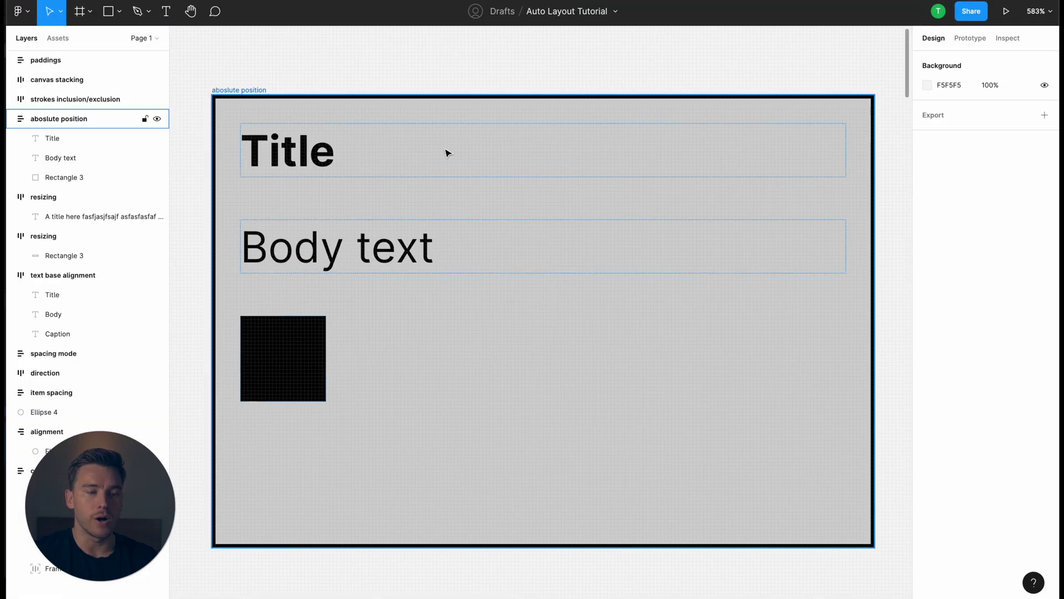
Absolutely position the black square in the frame's top-right corner beside Title.
click(323, 151)
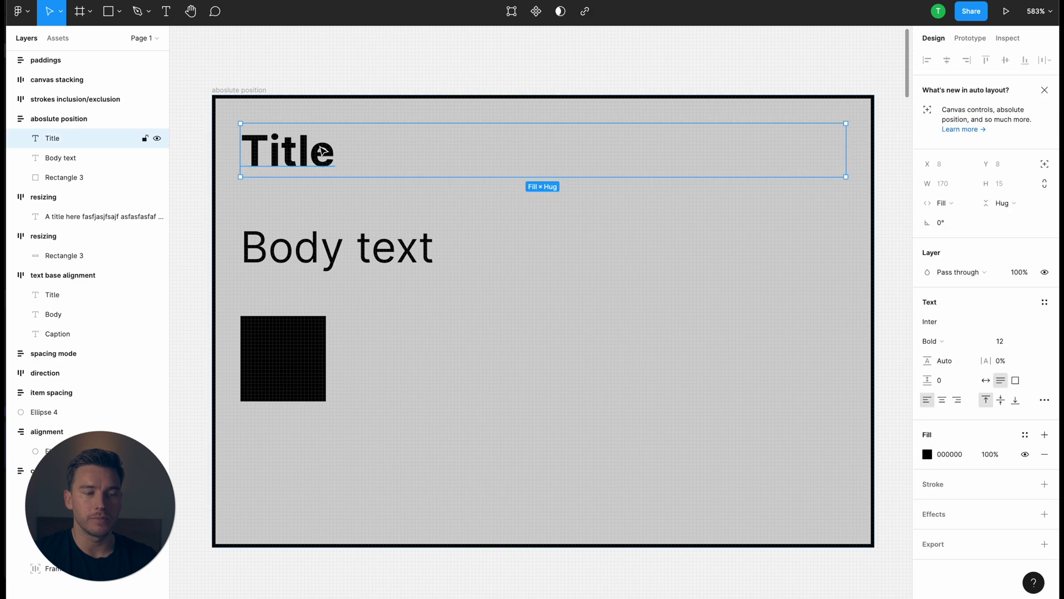
click(327, 222)
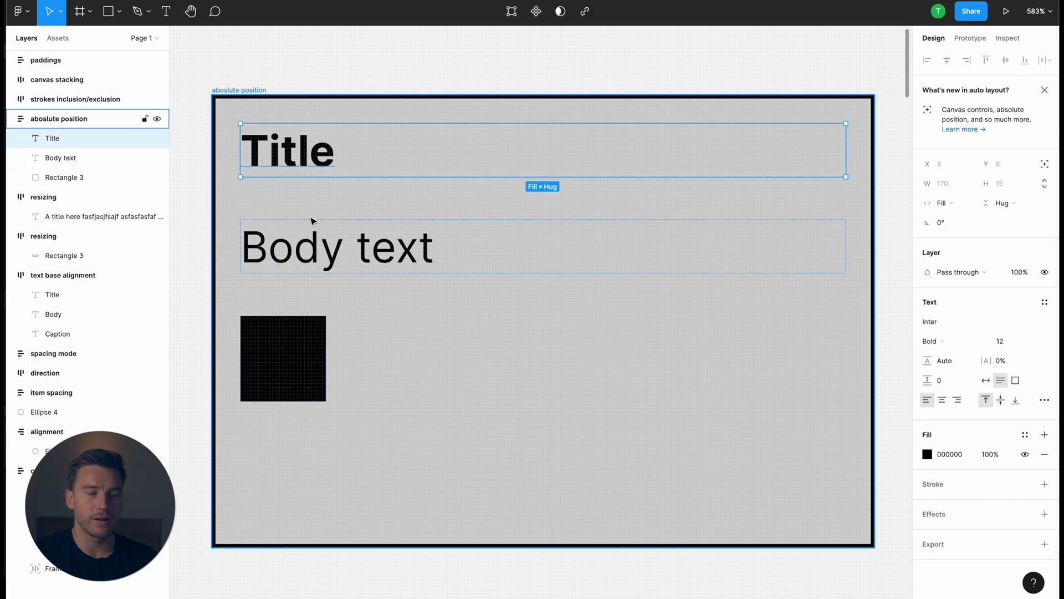
click(308, 327)
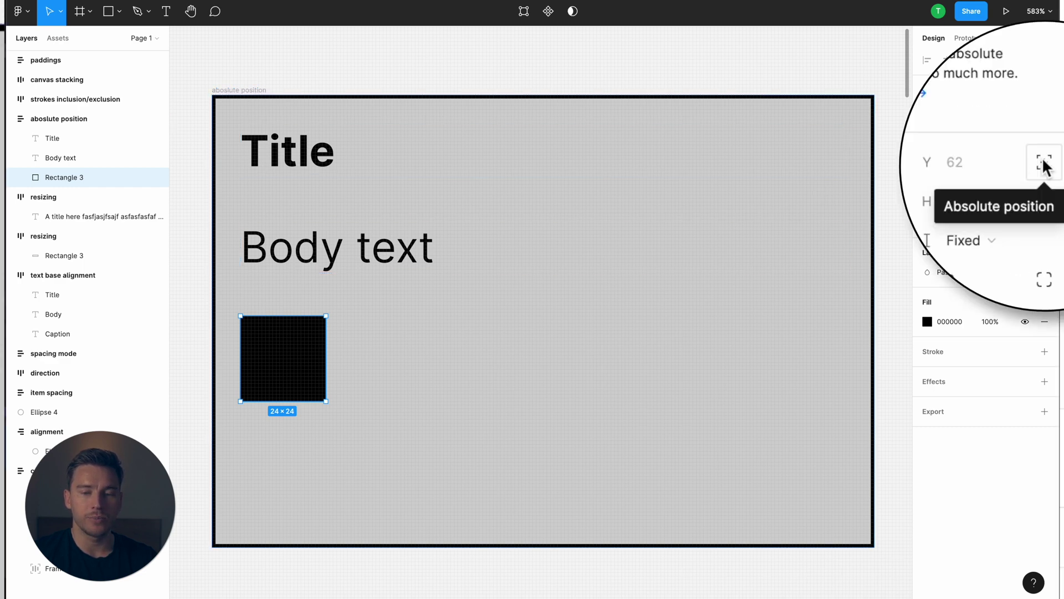
click(1044, 164)
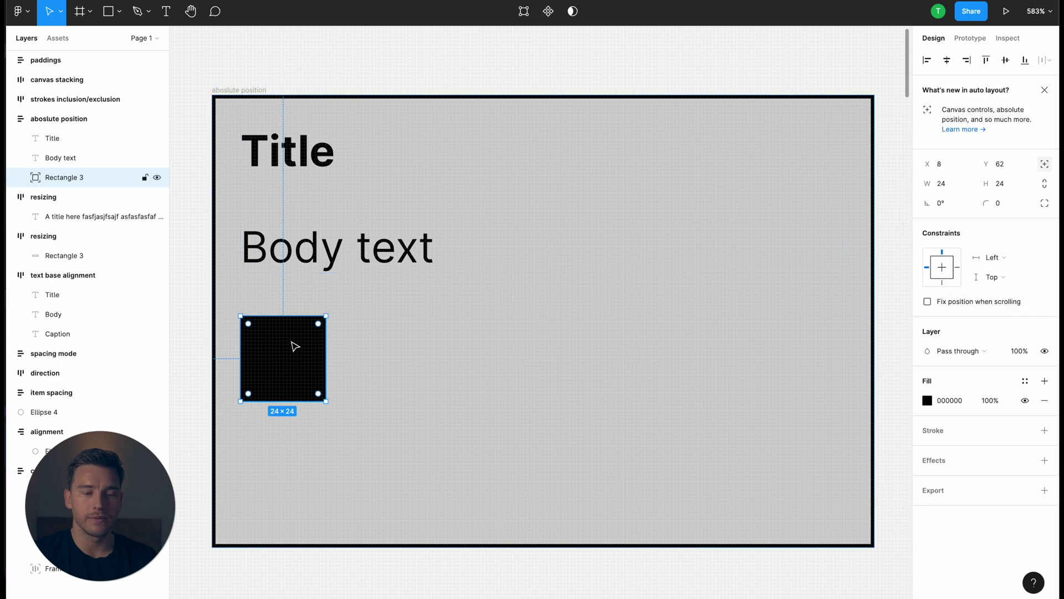
drag(294, 347, 796, 154)
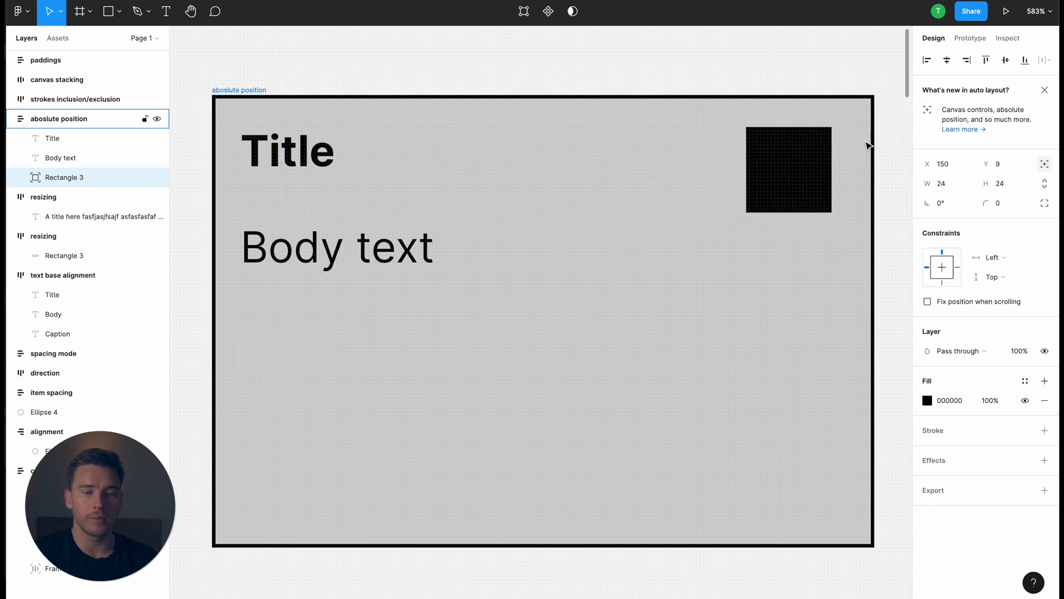
key(Right)
key(Right)
key(Up)
scroll(868, 146, down, 3)
scroll(868, 145, up, 4)
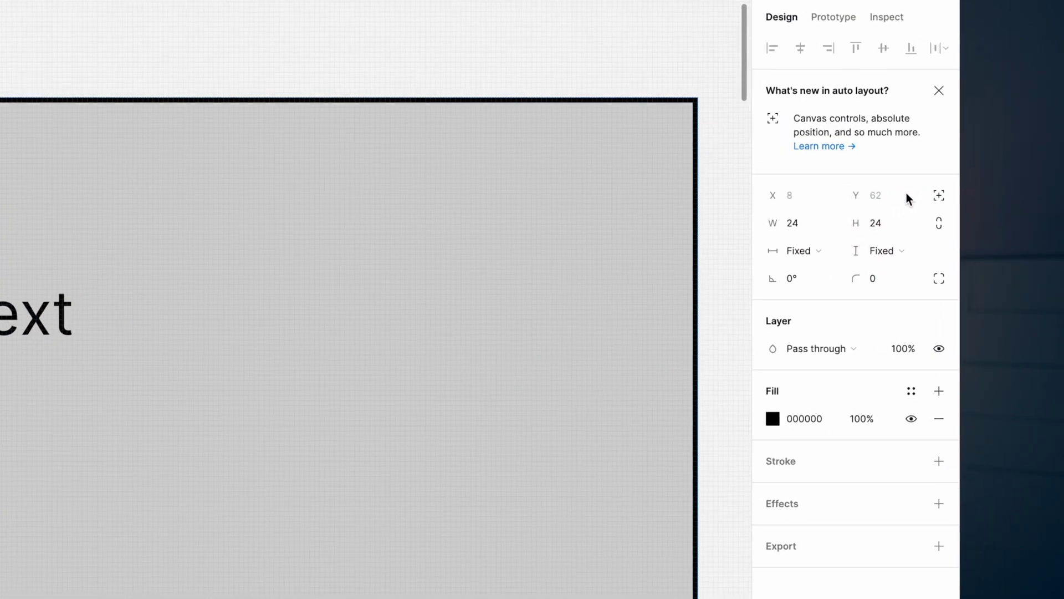
Toggle Absolute position on the square again to reveal its Constraints section.
click(939, 195)
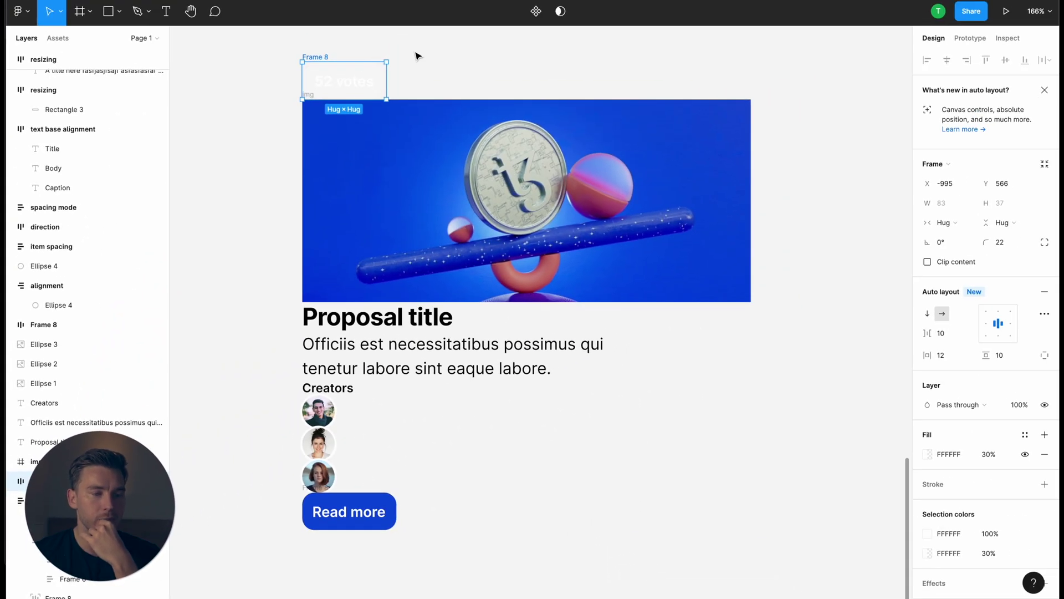
Click through the card's image, title, body, Creators label, three avatars and Read more button.
click(395, 129)
scroll(416, 76, down, 1)
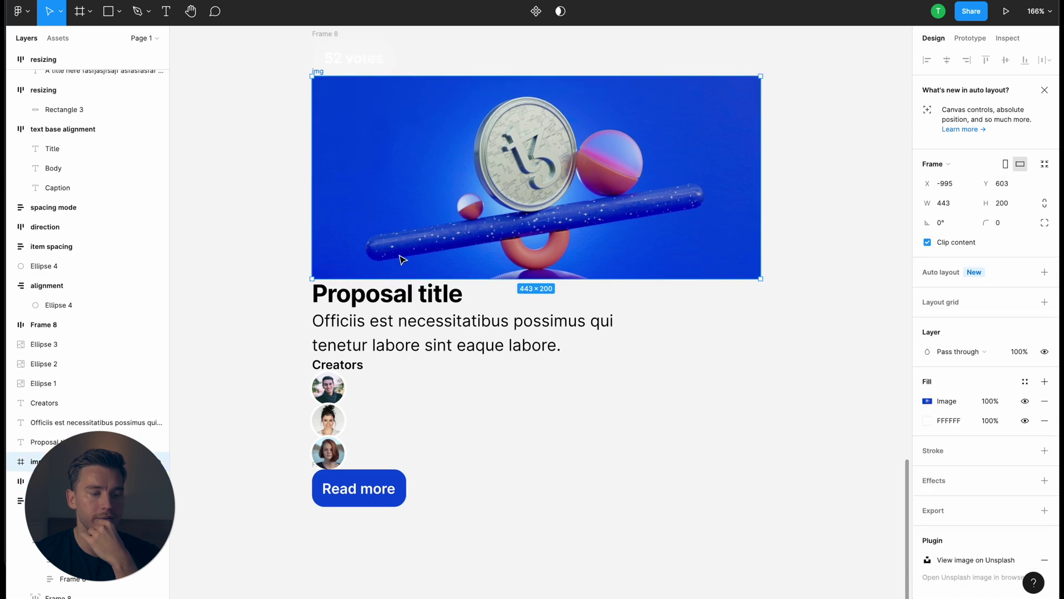
click(391, 296)
click(384, 327)
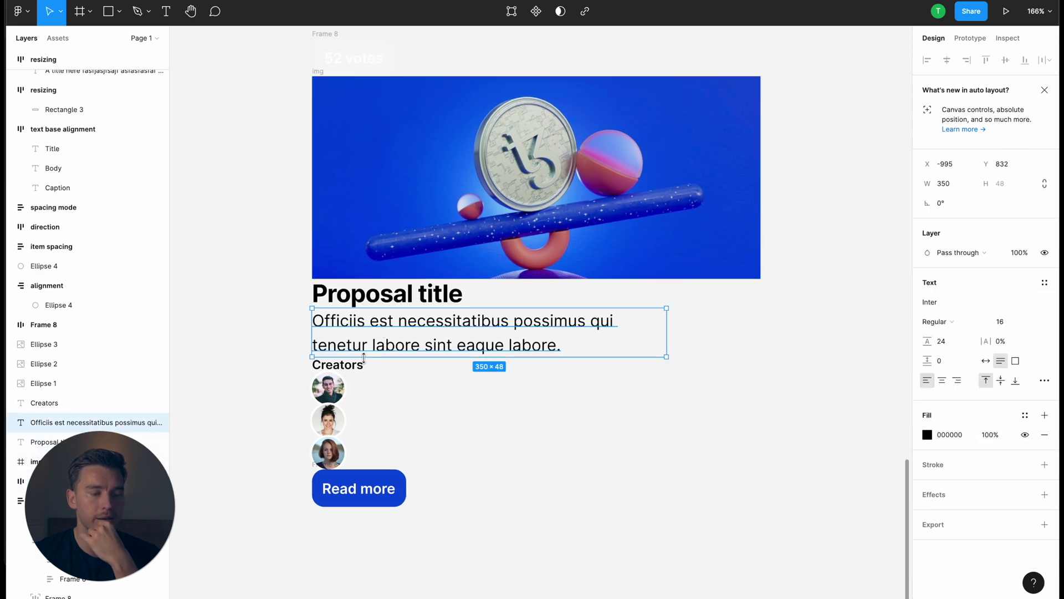
click(361, 371)
click(330, 388)
click(332, 420)
click(336, 453)
click(383, 490)
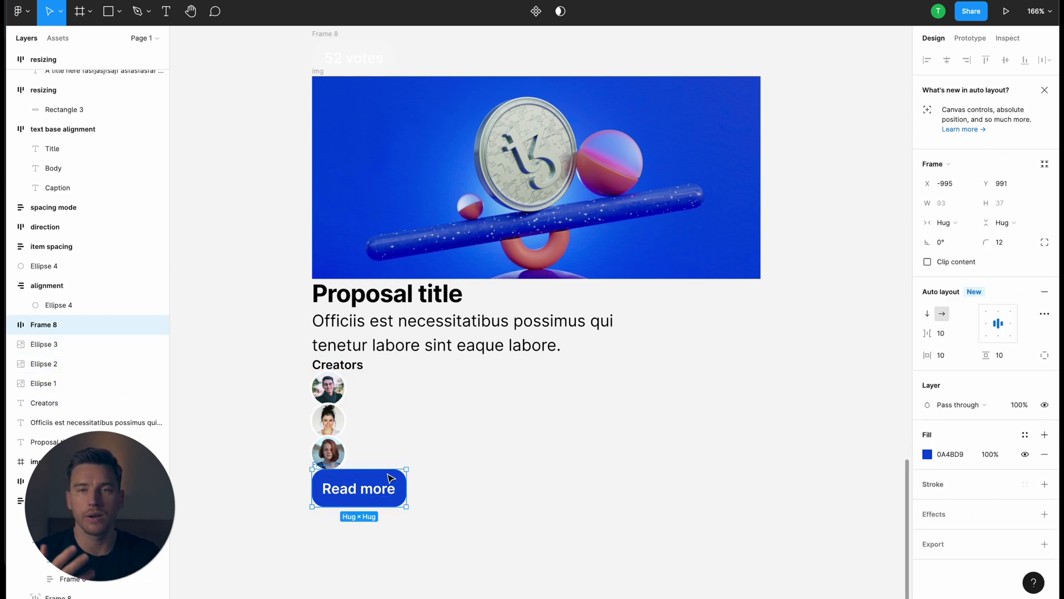
click(501, 445)
scroll(501, 444, down, 5)
scroll(501, 445, up, 4)
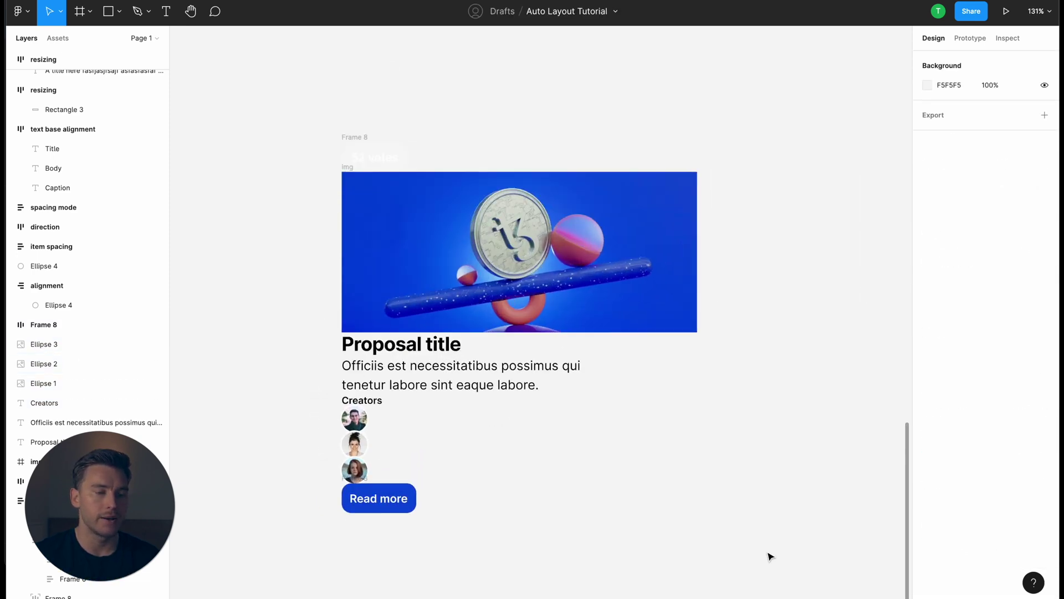
Marquee-select all card elements, wrap them in auto layout Frame 9, and give it a grey fill.
drag(770, 556, 332, 105)
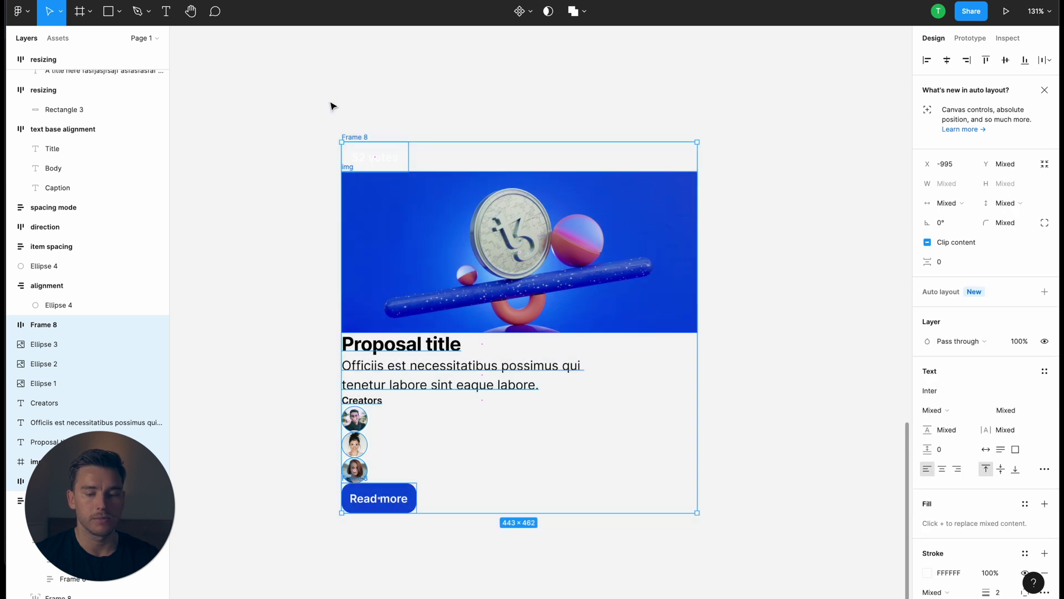
key(shift+a)
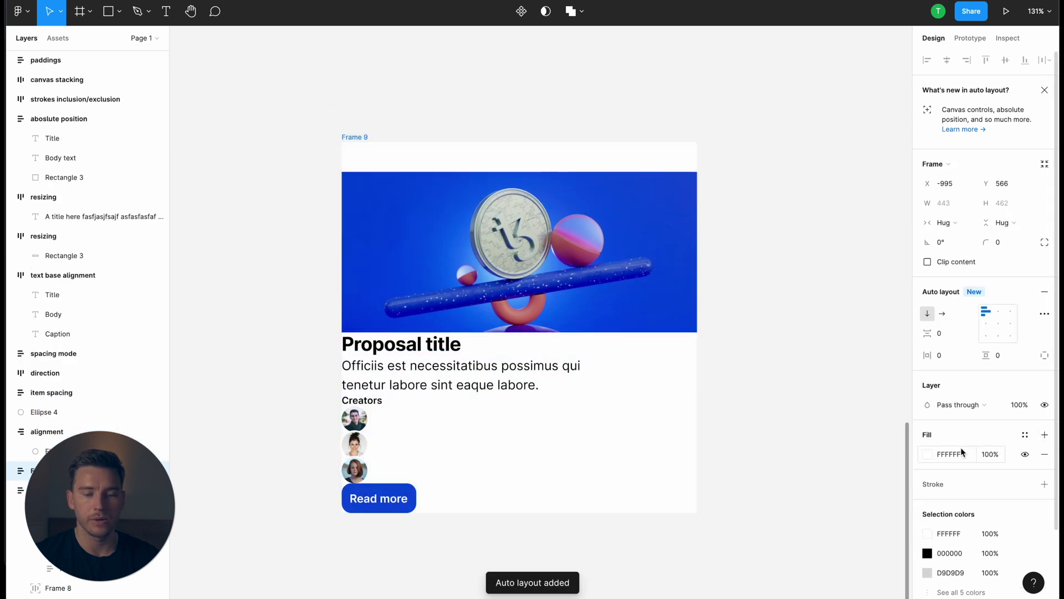
click(926, 455)
drag(772, 319, 766, 347)
click(617, 369)
key(Escape)
scroll(616, 370, up, 2)
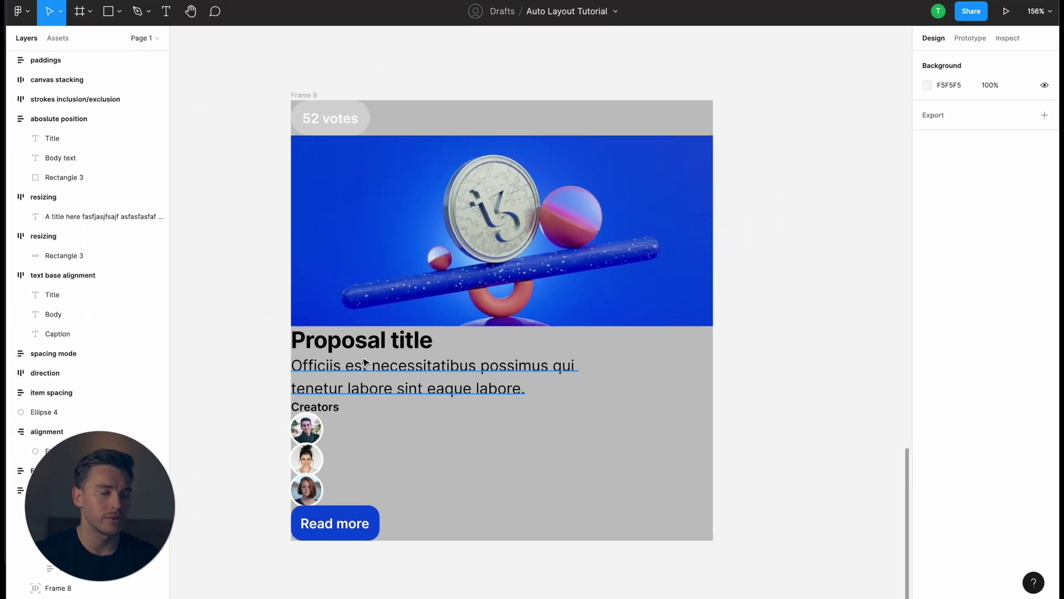
Wrap the title and body text in one auto layout, and the creator avatars in another.
click(366, 347)
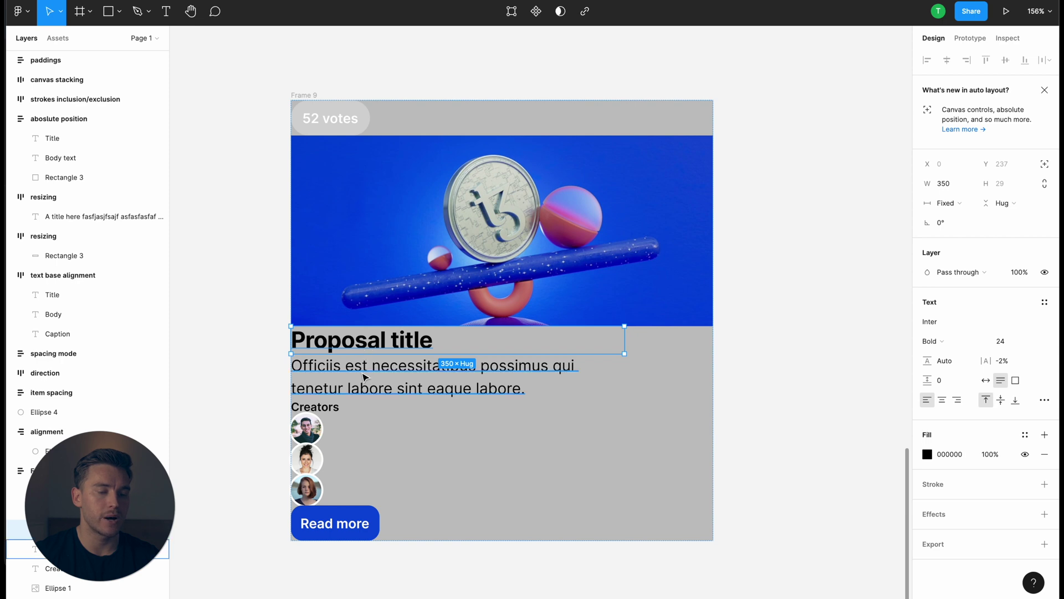
shift+click(363, 377)
key(shift+a)
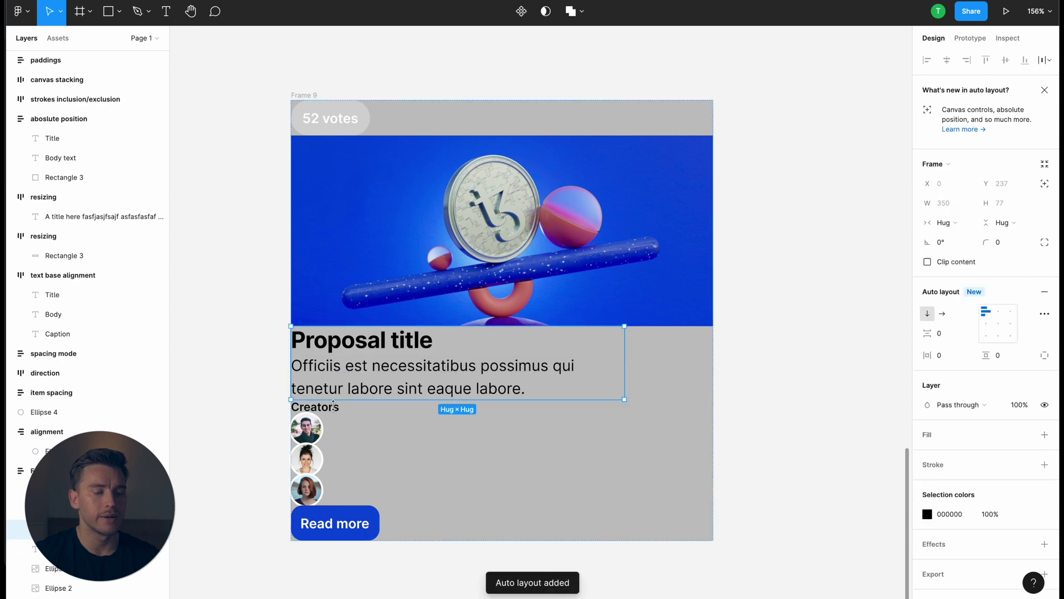
click(314, 429)
shift+click(314, 460)
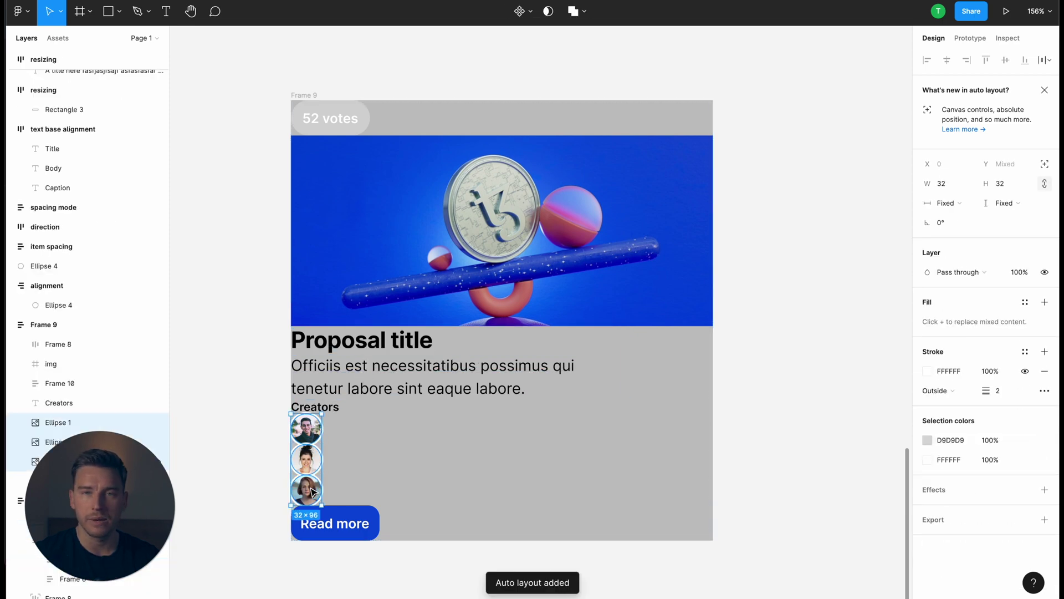
key(shift+a)
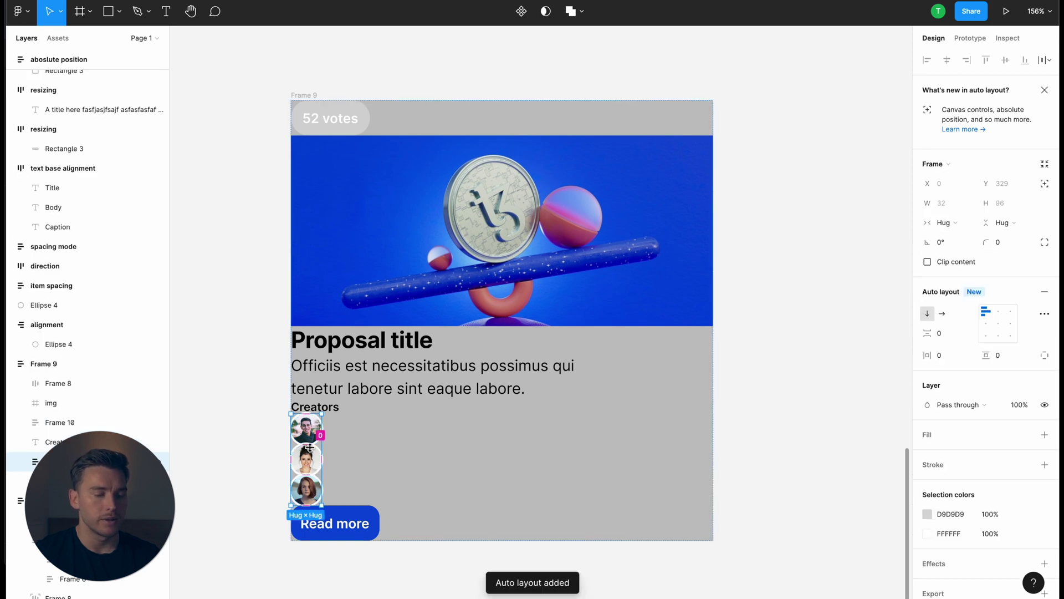
Group the Creators label with the avatars in auto layout and set the avatars' direction to horizontal.
click(314, 410)
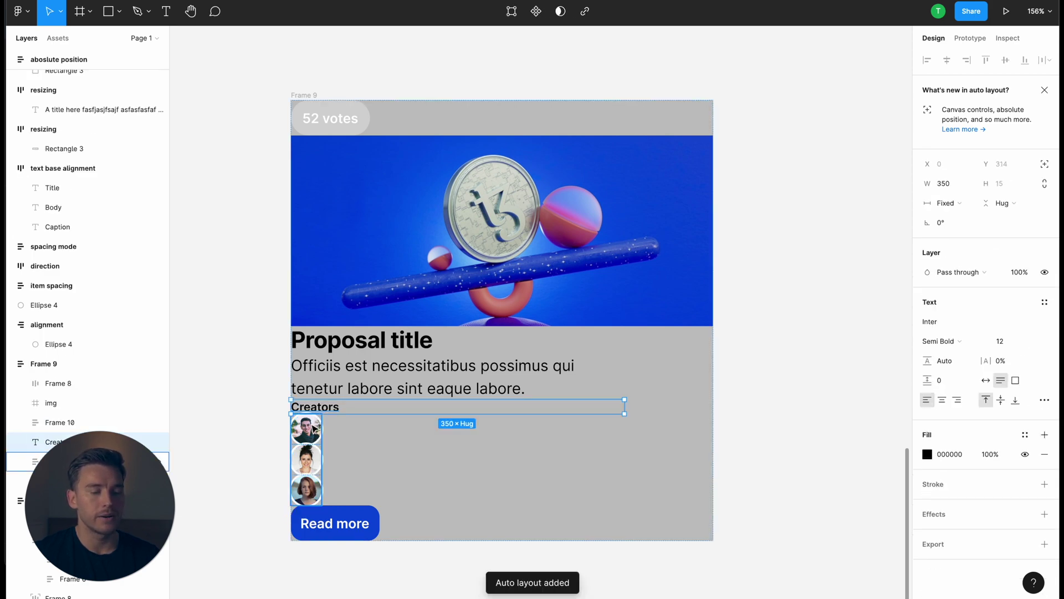
shift+click(314, 429)
key(shift+a)
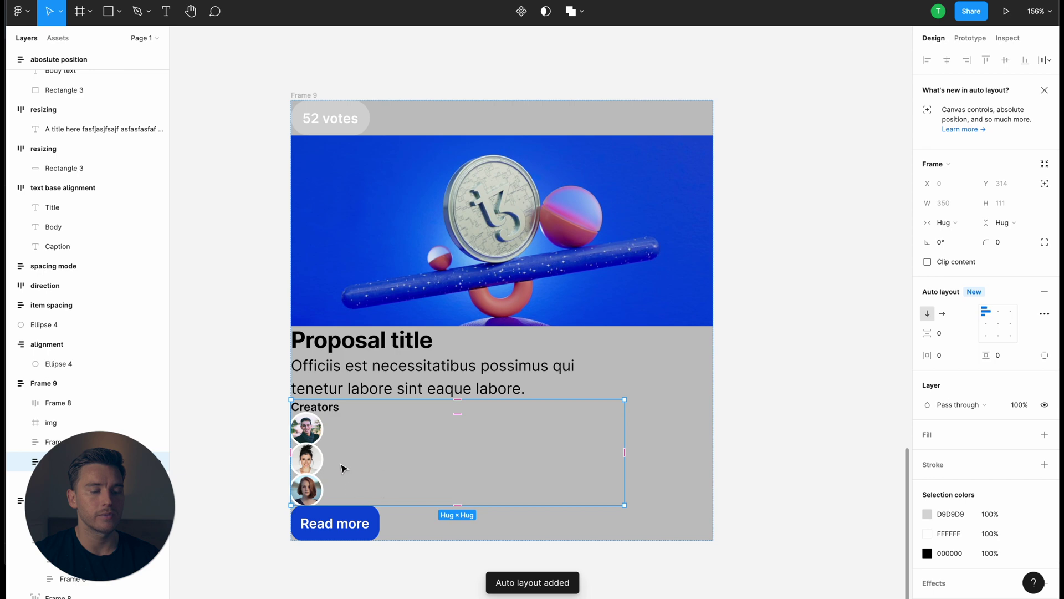
click(318, 442)
click(942, 313)
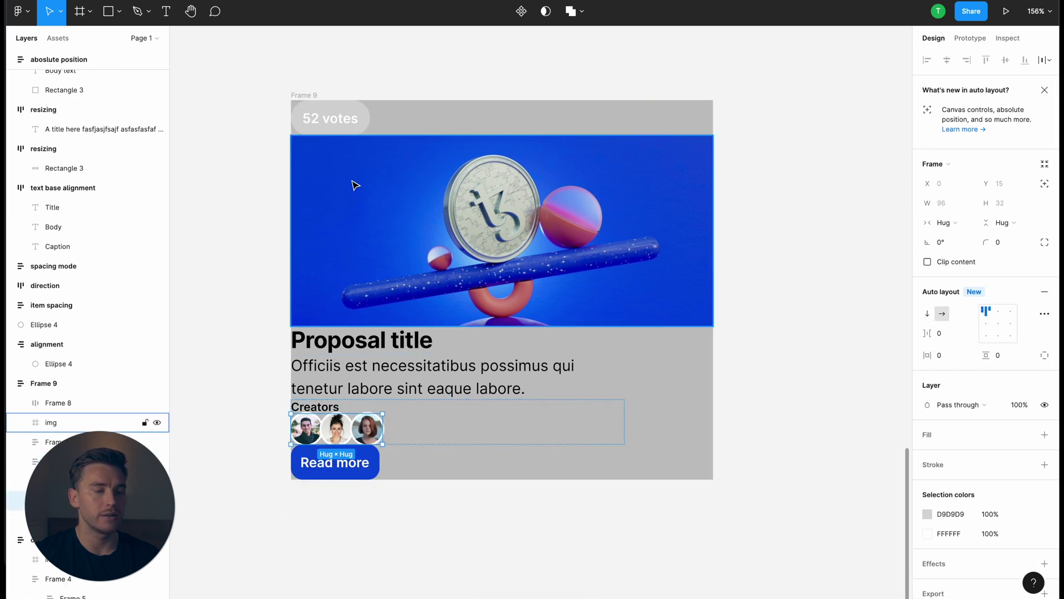
Make the 52 votes tag absolutely positioned and nudge it inset over the image's top-left.
click(355, 114)
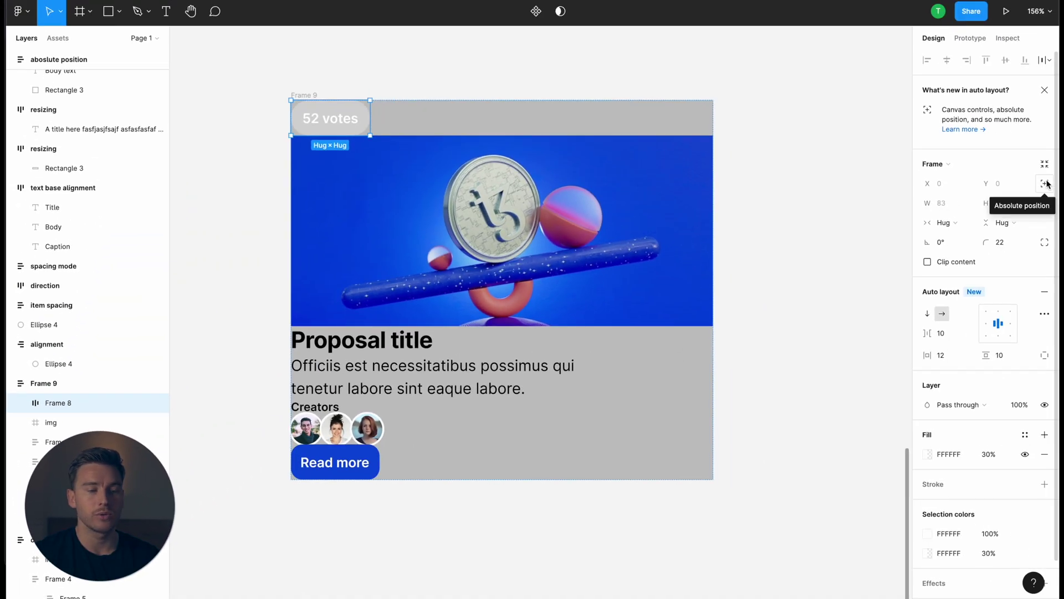
click(1046, 184)
key(shift+Down)
key(shift+Right)
key(shift+Down)
key(shift+Right)
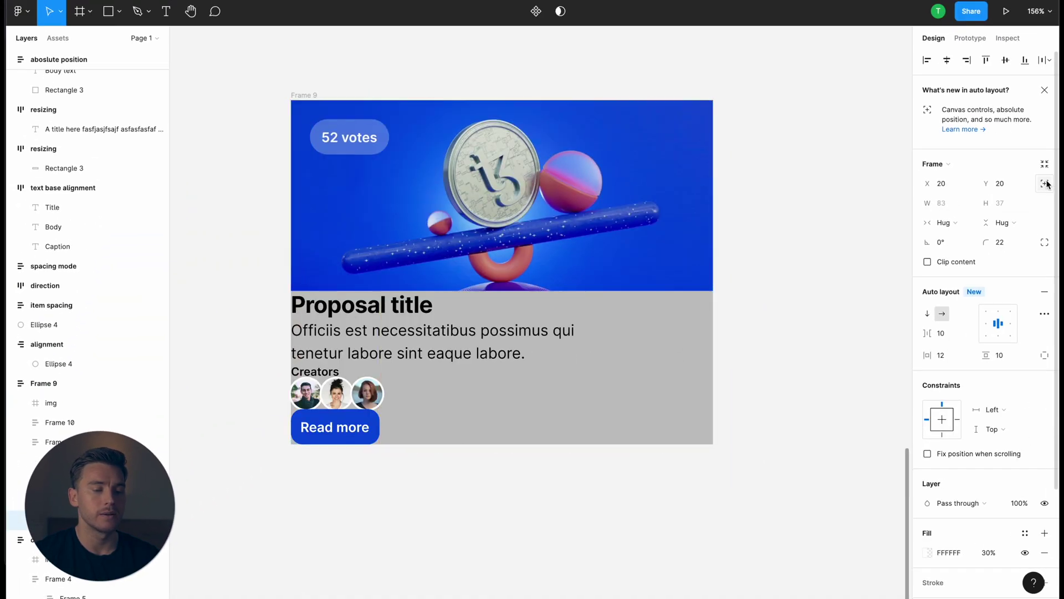
key(Escape)
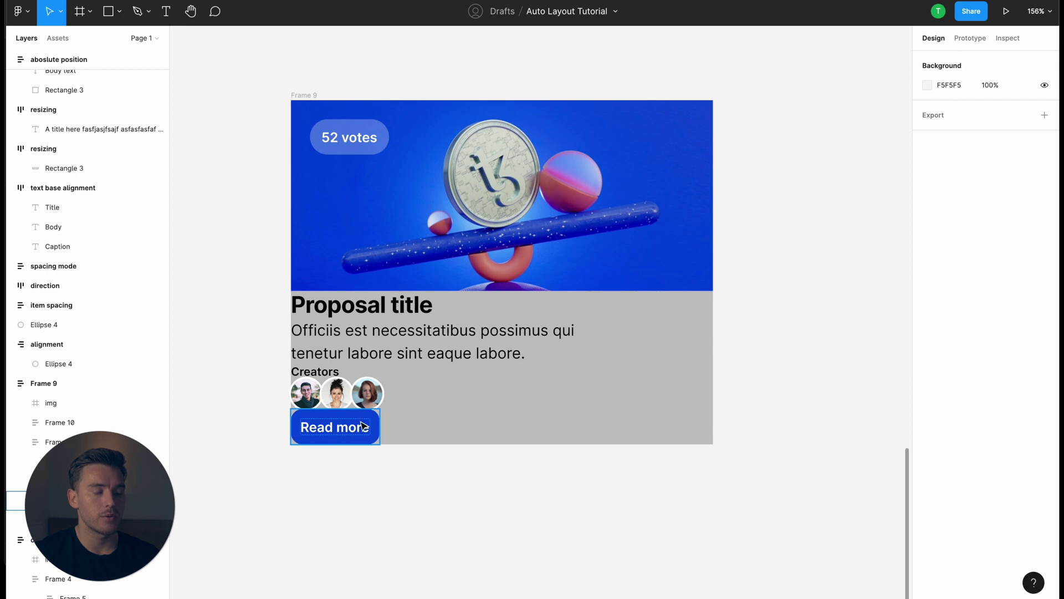
Wrap Creators and Read more in a horizontal auto layout aligned bottom-right.
click(370, 415)
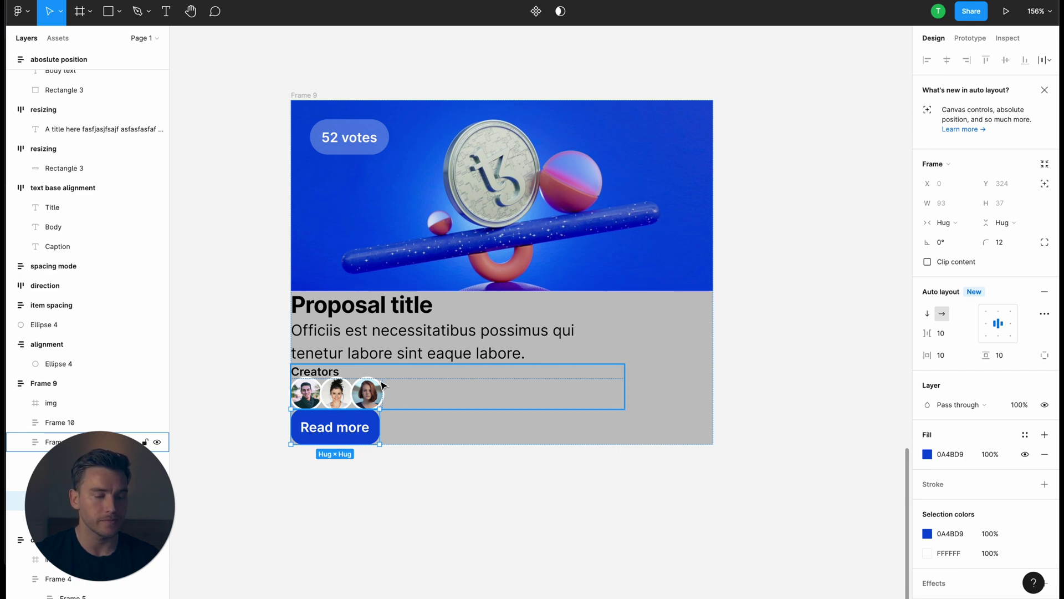
shift+click(382, 384)
key(shift+a)
click(945, 316)
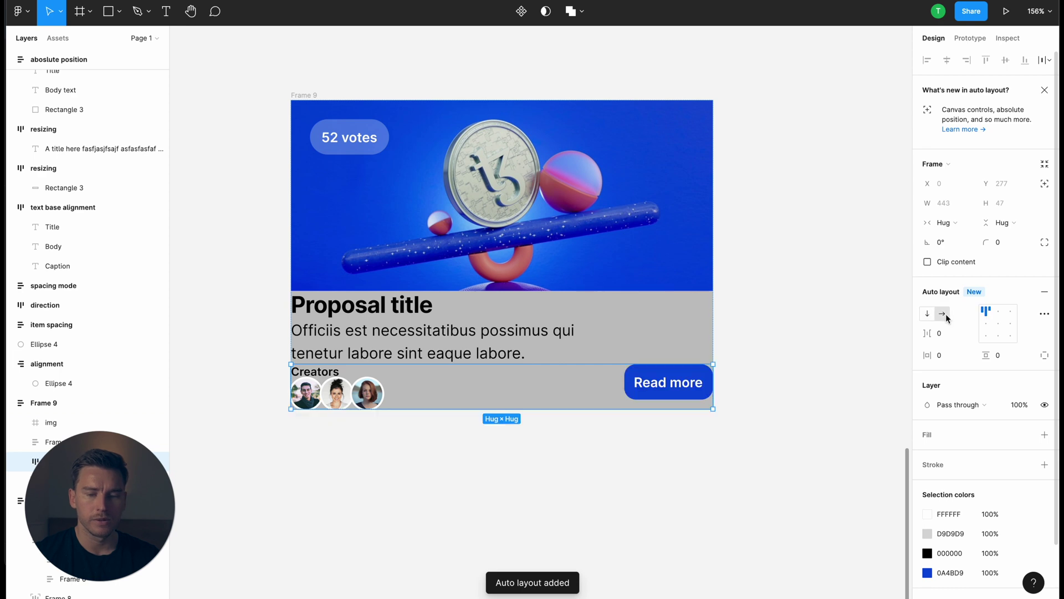
click(1011, 336)
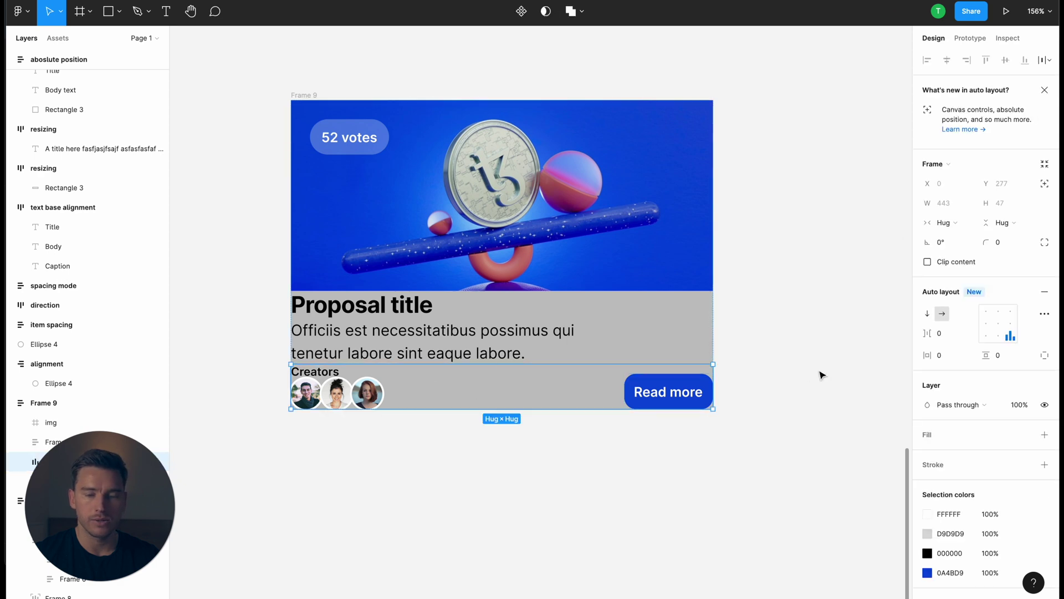
Set the Creators row, avatars group and Creators label widths to Fill container.
click(951, 225)
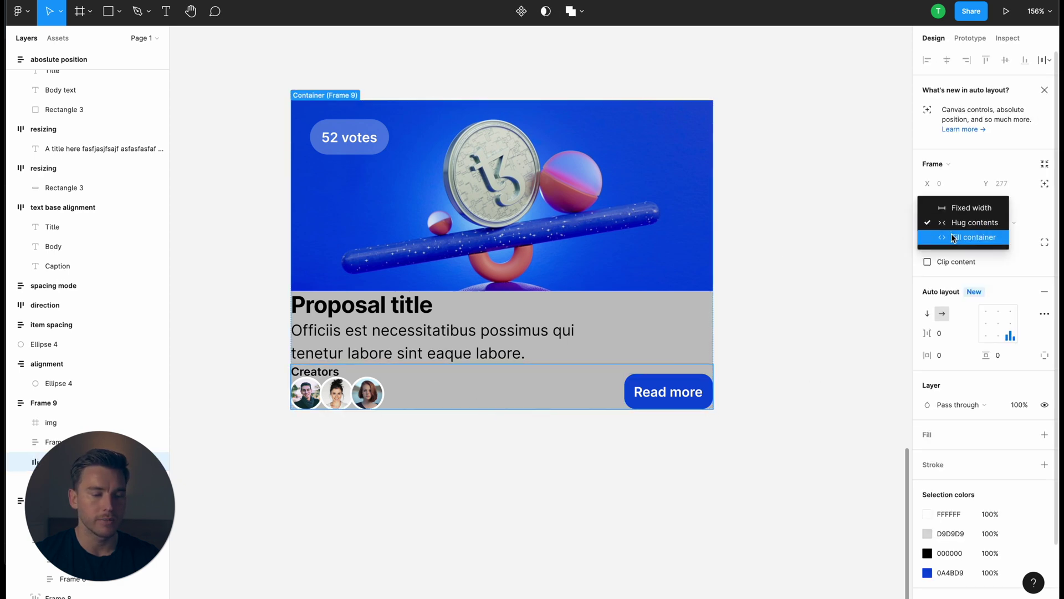
click(482, 406)
click(402, 391)
click(945, 222)
click(963, 237)
click(376, 399)
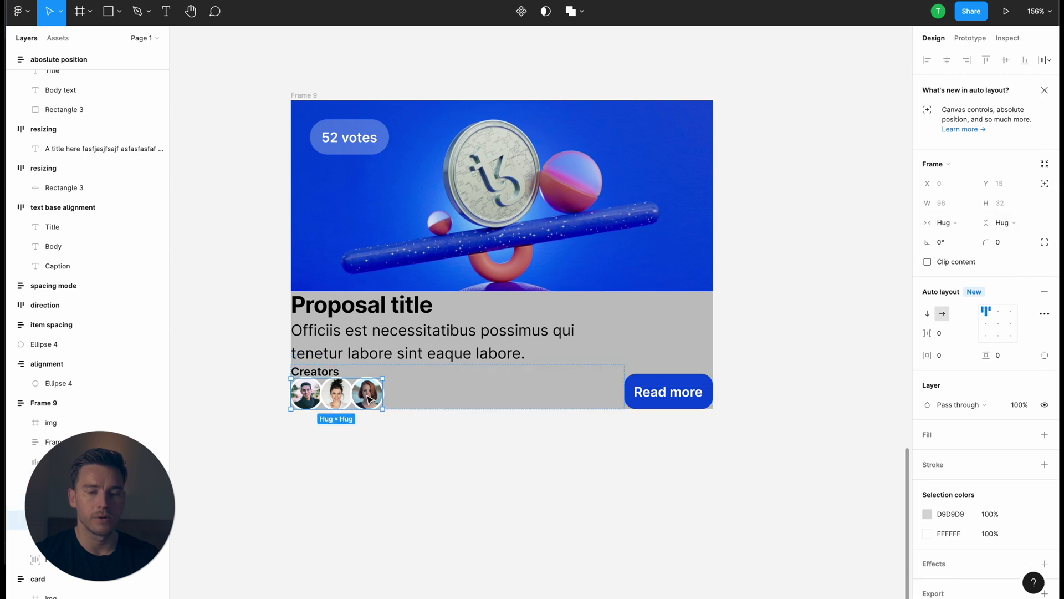
click(942, 224)
click(963, 237)
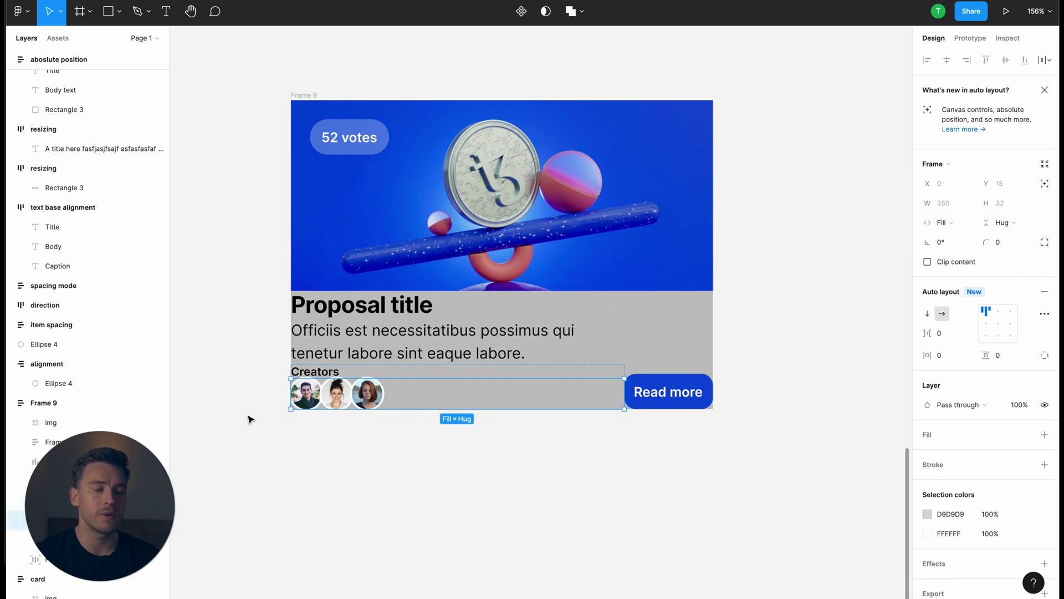
click(336, 374)
click(957, 204)
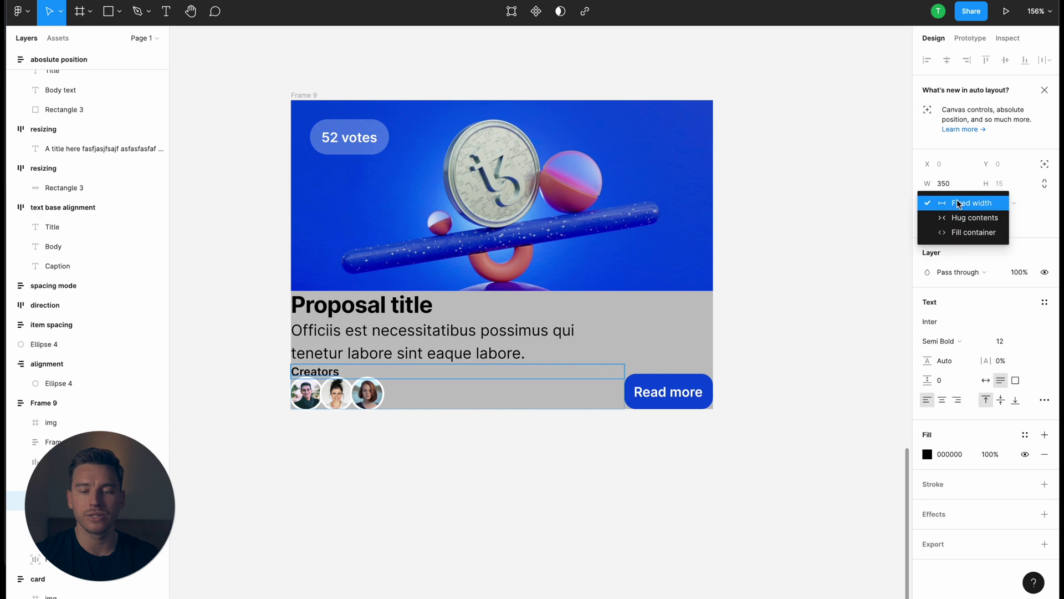
click(958, 235)
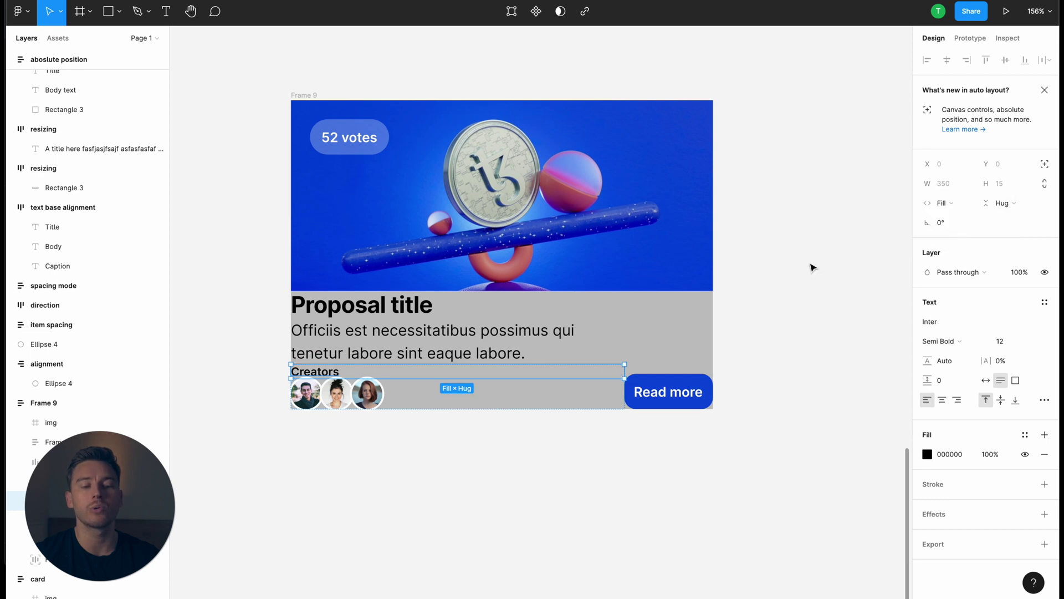
Set the text group, body text, title and image widths to Fill container.
click(521, 340)
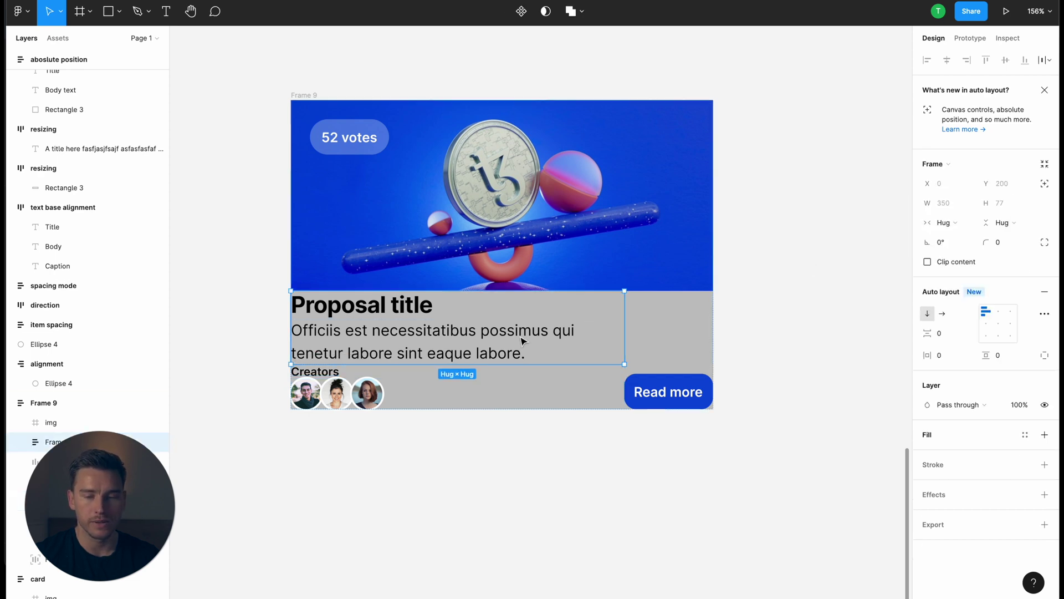
click(942, 223)
click(964, 238)
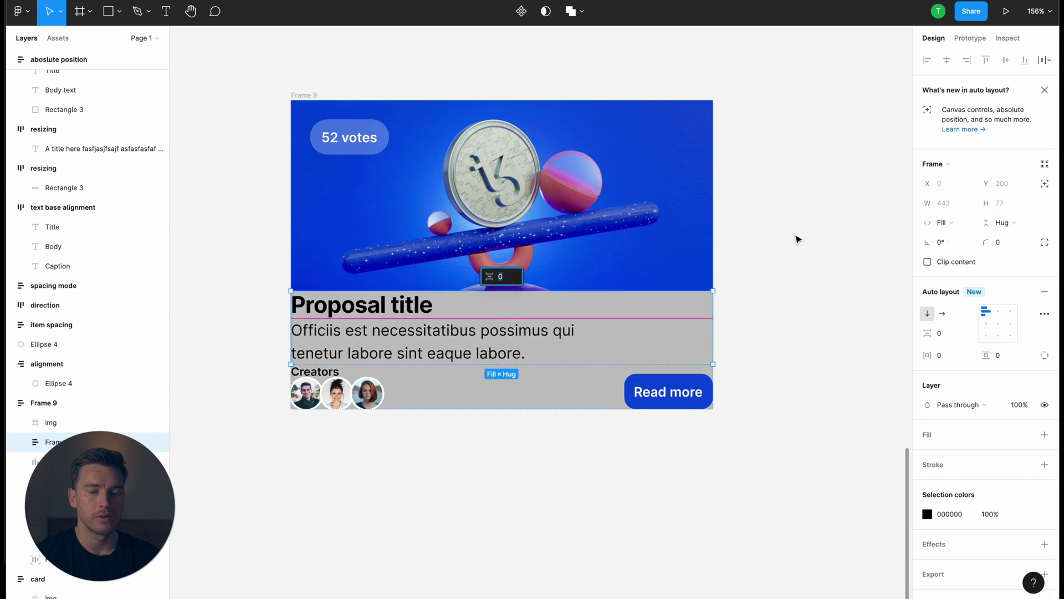
click(521, 359)
click(947, 203)
click(959, 233)
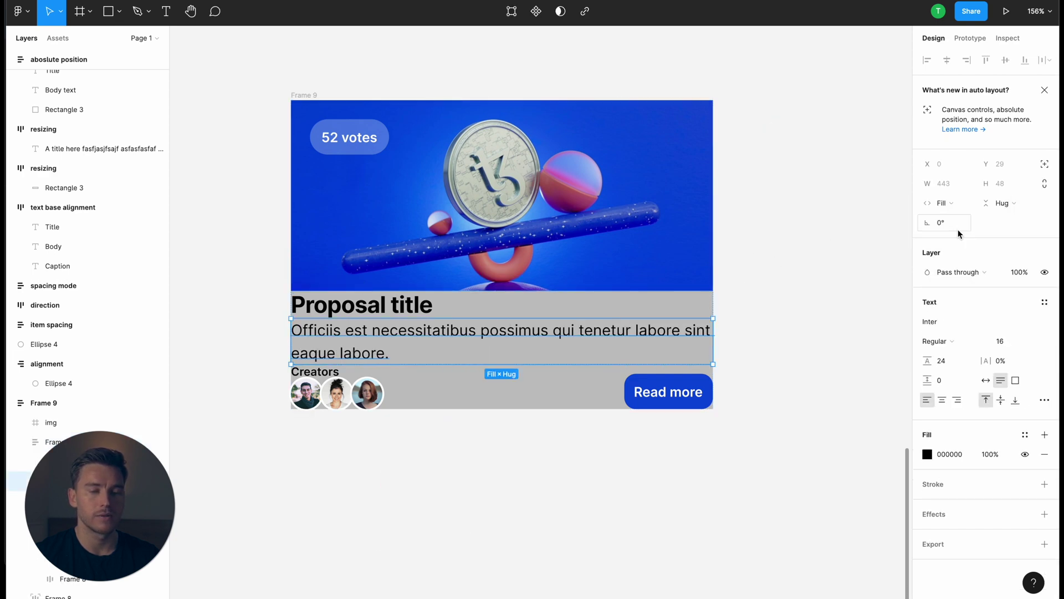
click(382, 304)
click(942, 202)
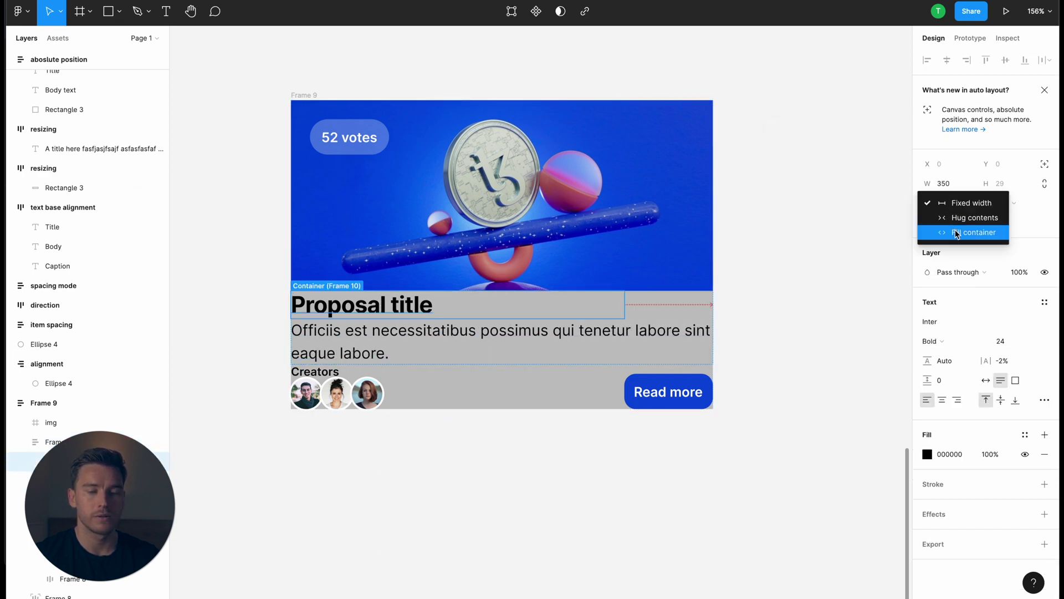
click(954, 232)
click(609, 214)
click(945, 222)
click(961, 233)
click(314, 97)
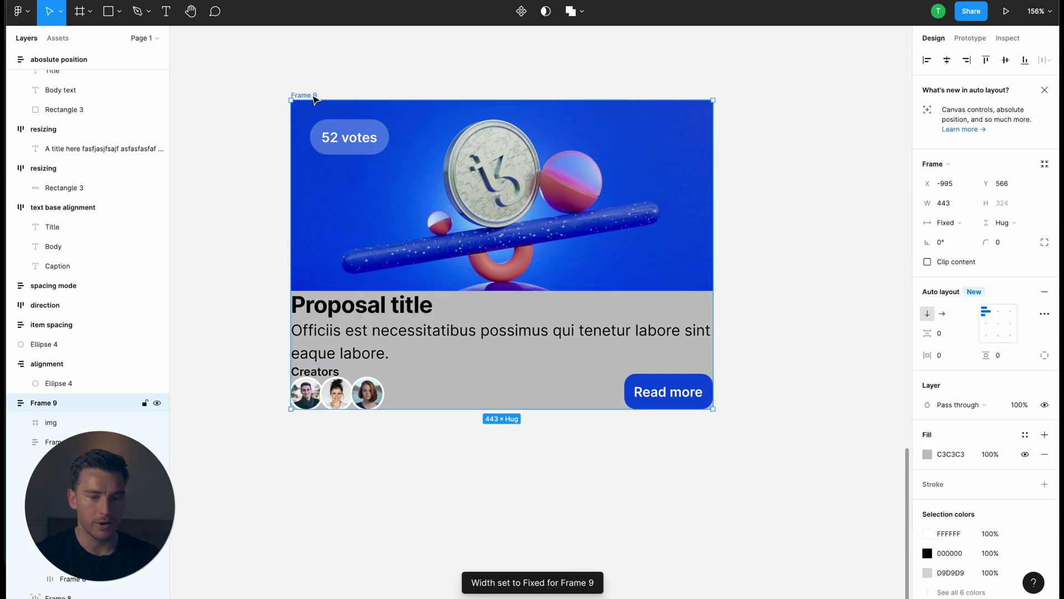
Narrow Frame 9 to 334 wide, fill it white FFFFFF, and enable Clip content.
scroll(709, 181, down, 2)
drag(683, 183, 642, 192)
scroll(640, 192, up, 3)
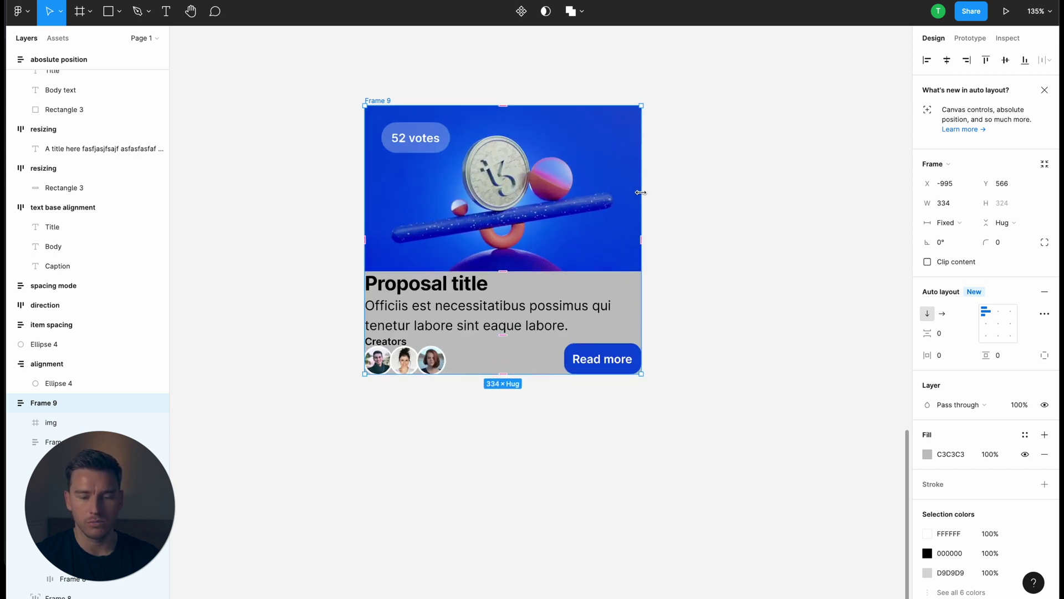
click(927, 454)
drag(830, 365, 488, 54)
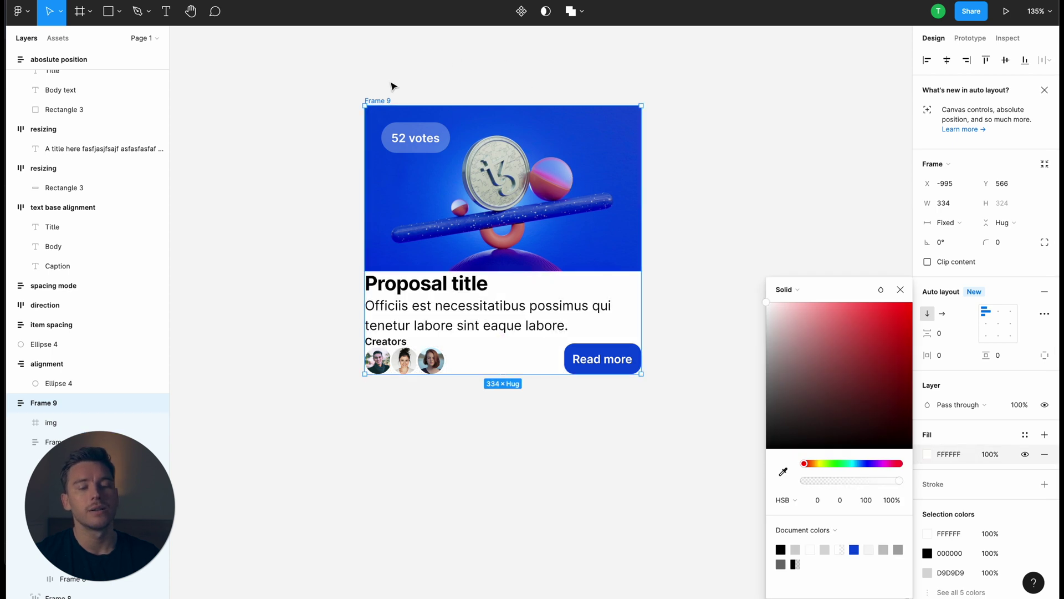
click(382, 103)
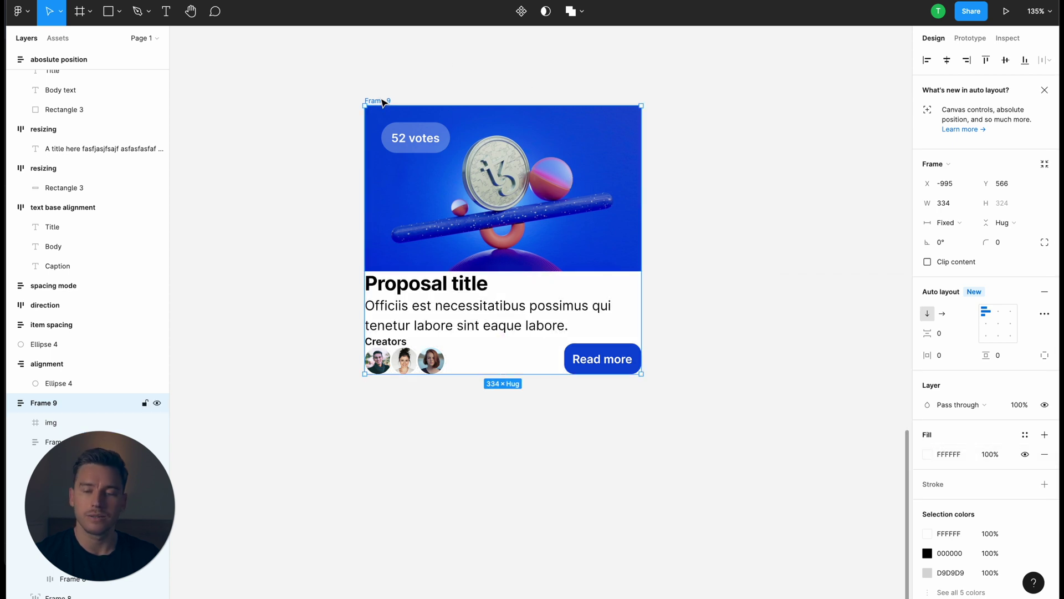
click(924, 262)
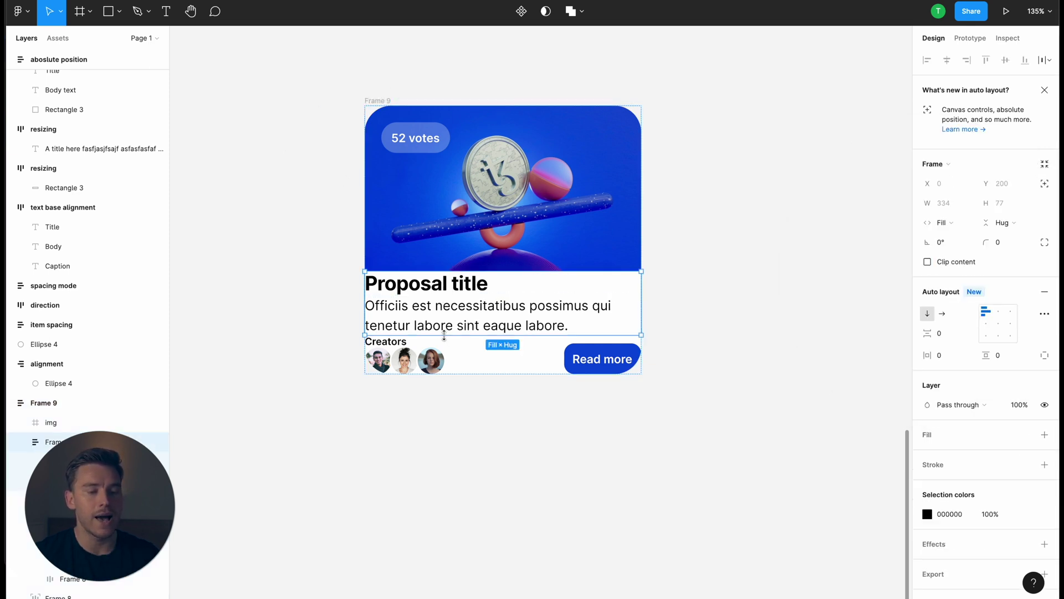
Wrap the title/body group and Creators row in an auto layout with 24 px padding.
click(444, 348)
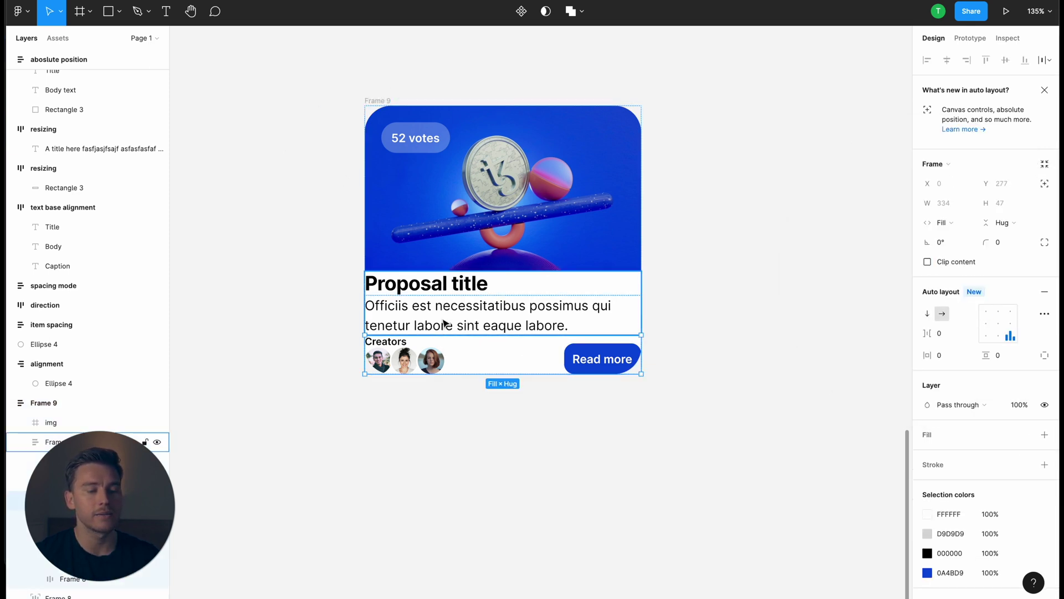
key(shift+Tab)
key(Tab)
key(shift+Tab)
key(Tab)
key(shift+Tab)
key(Tab)
key(shift+Tab)
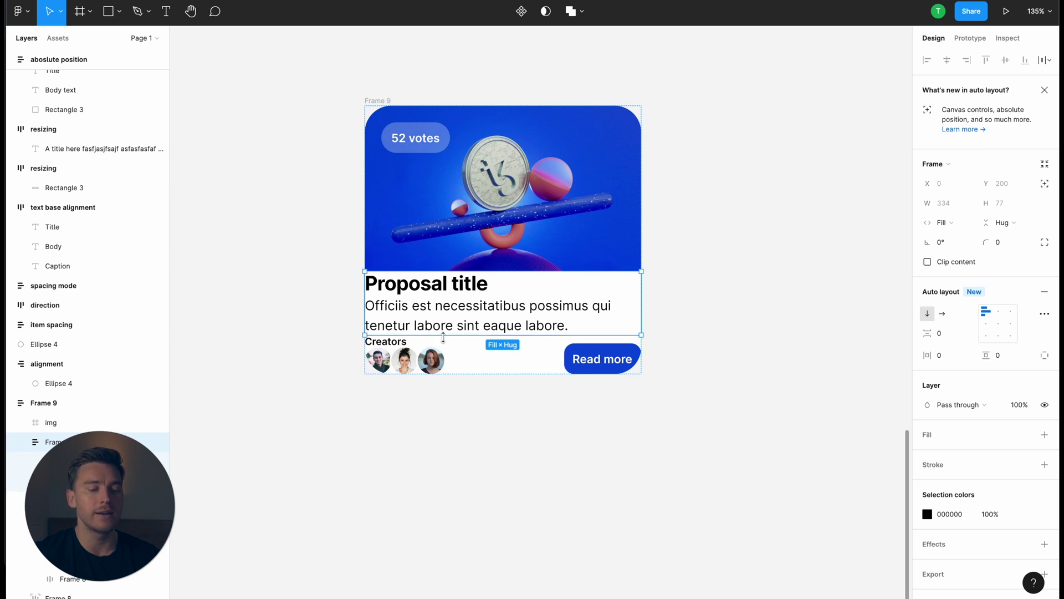
shift+click(437, 357)
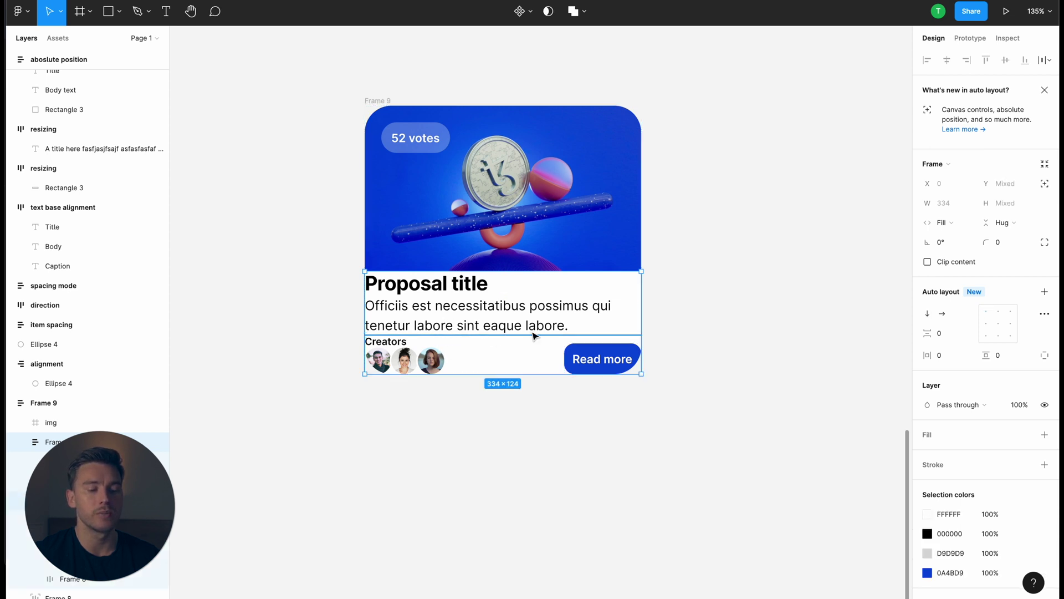
key(shift+a)
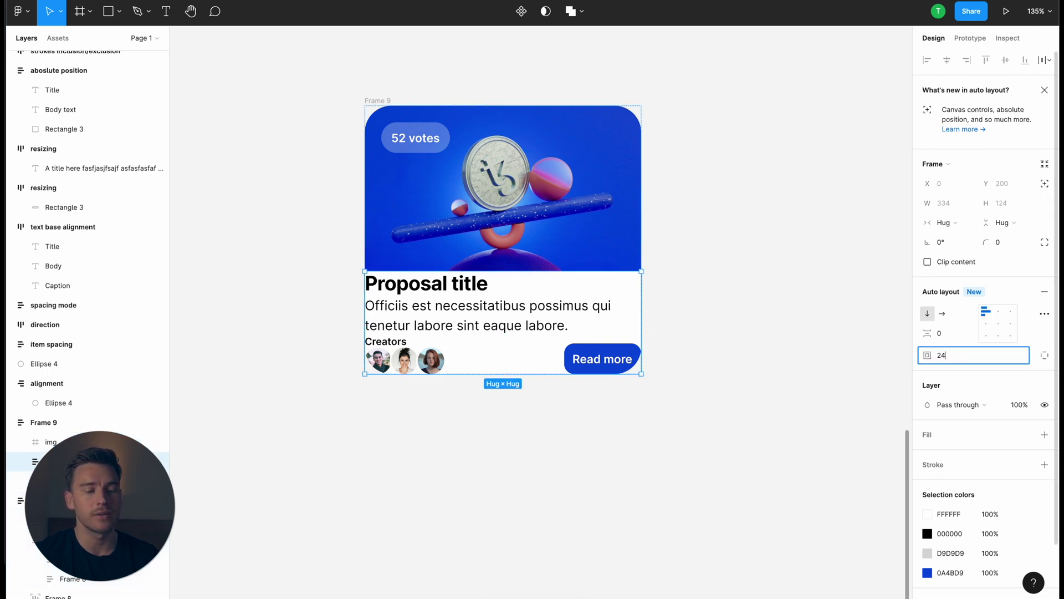
key(Return)
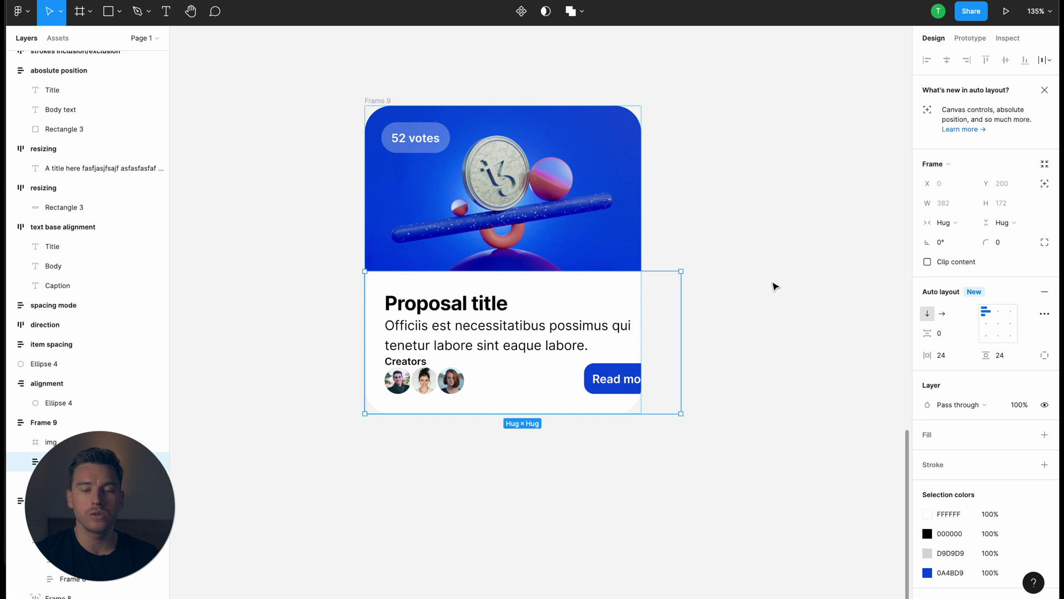
Set the content frame, title/body frame and Creators row to Fill container, then widen the card to test.
click(943, 223)
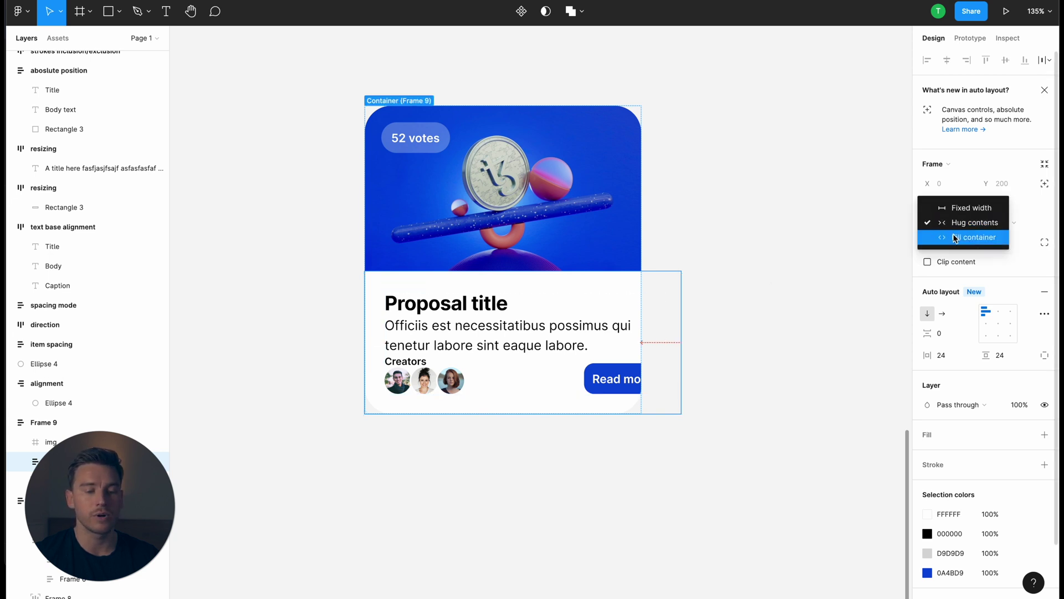
click(955, 237)
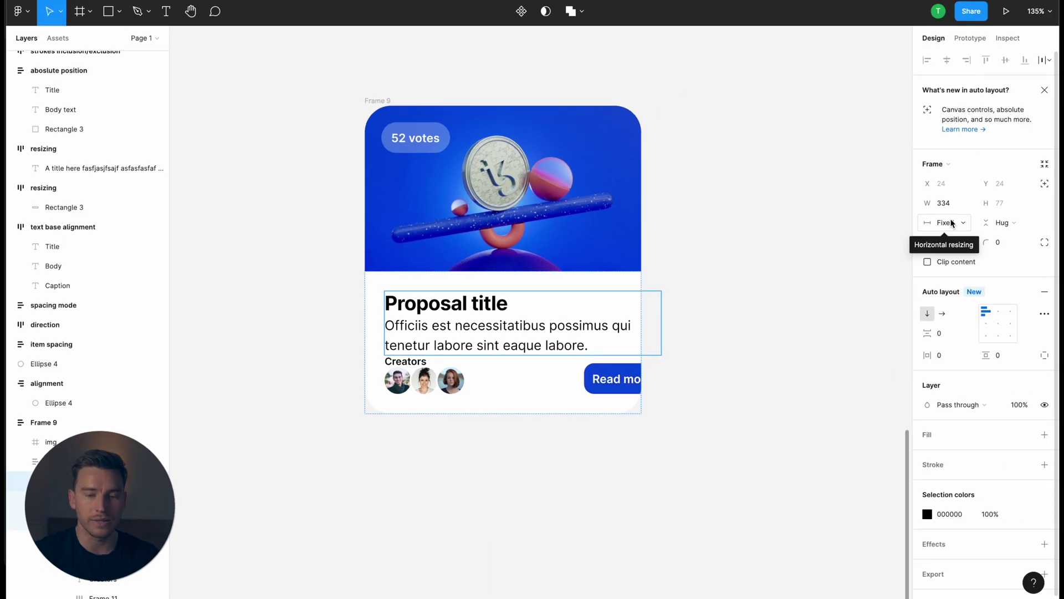
click(951, 223)
click(964, 247)
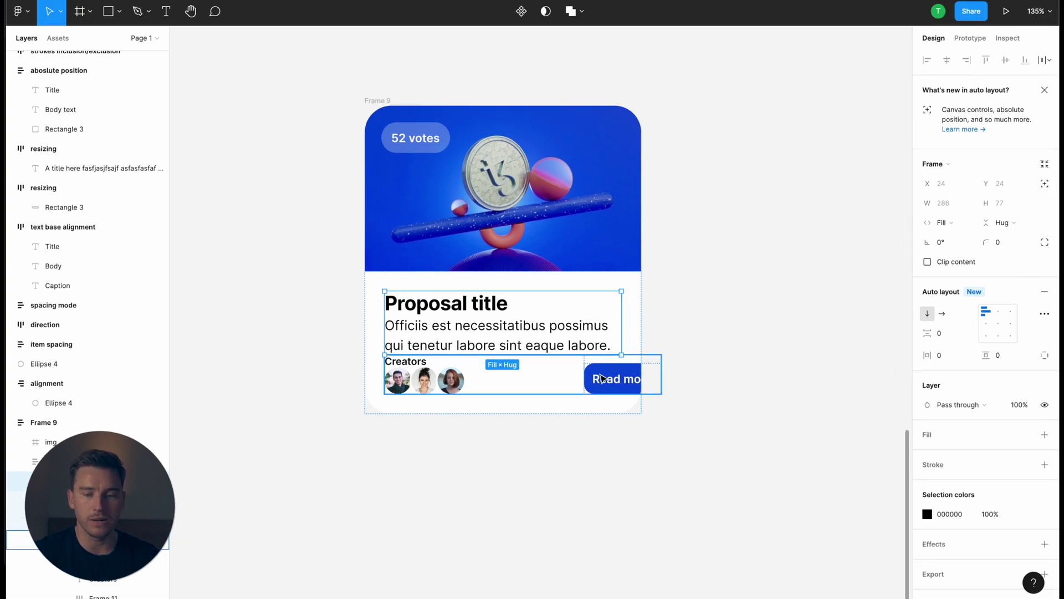
click(554, 371)
click(948, 223)
click(964, 249)
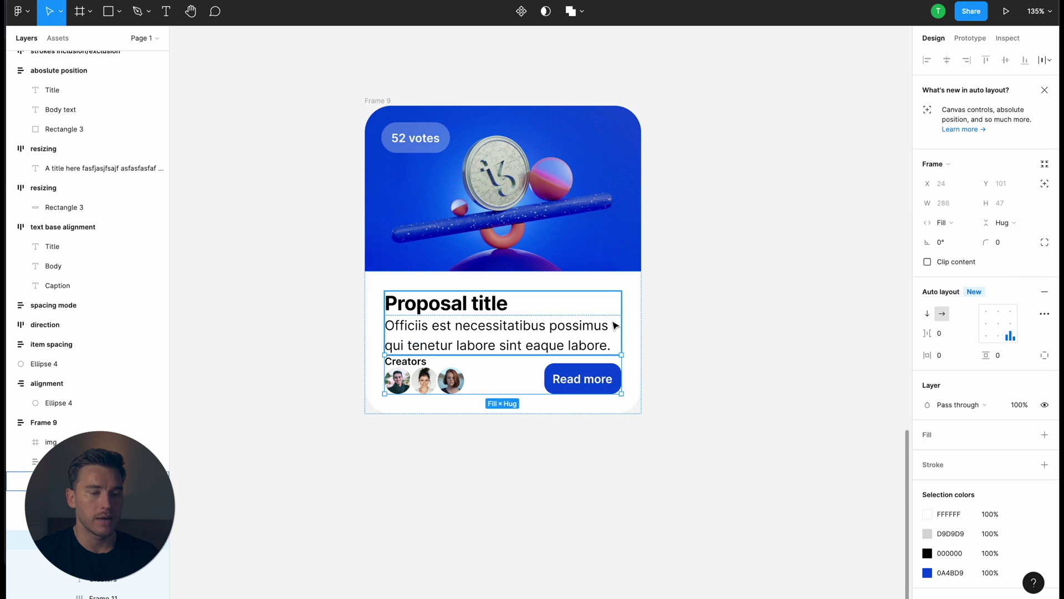
click(388, 101)
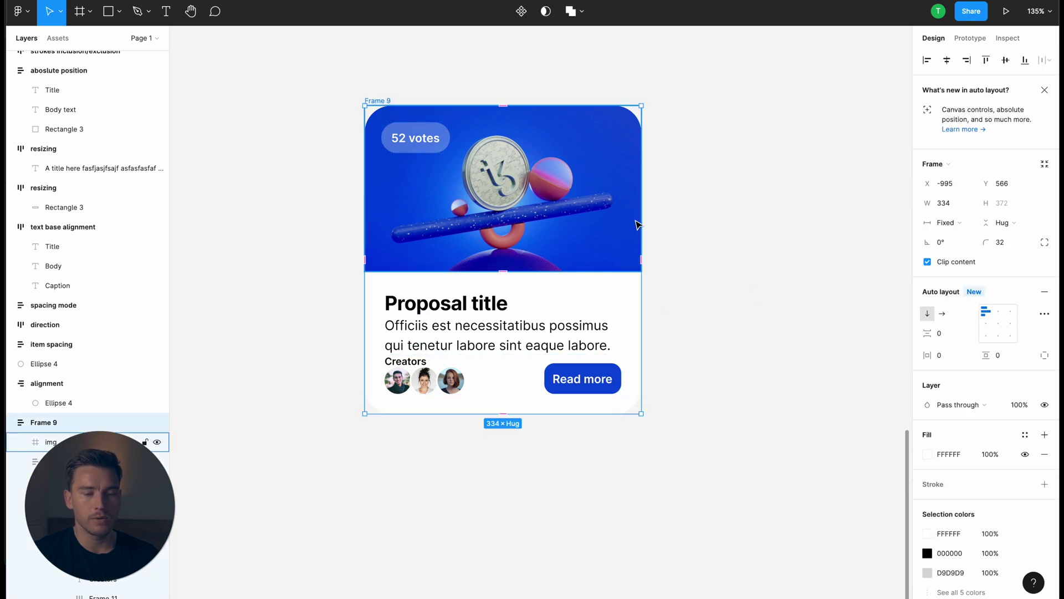
drag(641, 220, 801, 216)
Set the content frame's item spacing to 24 above the Creators row.
key(Escape)
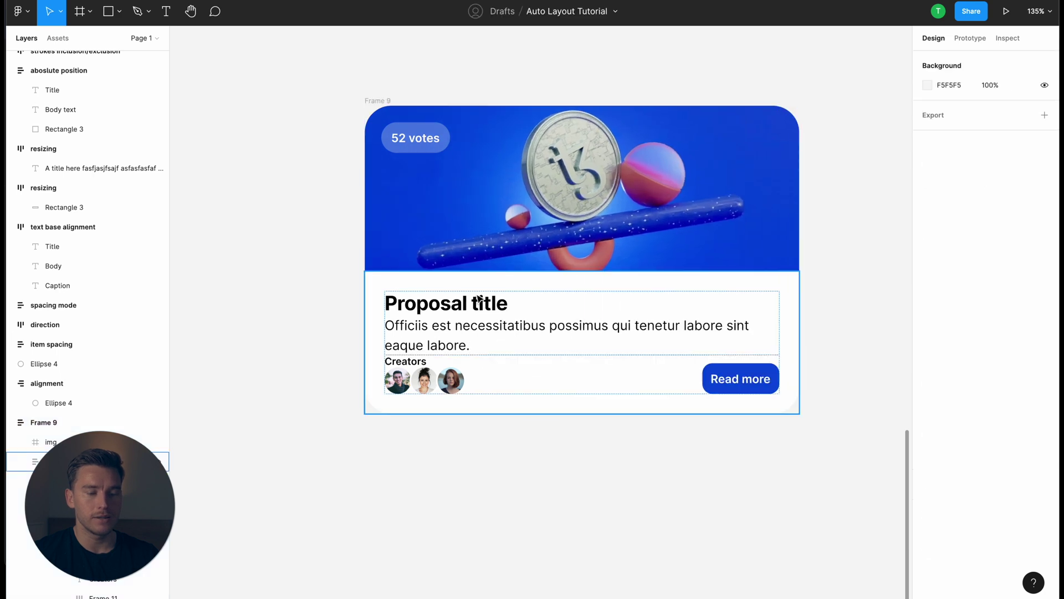
click(480, 298)
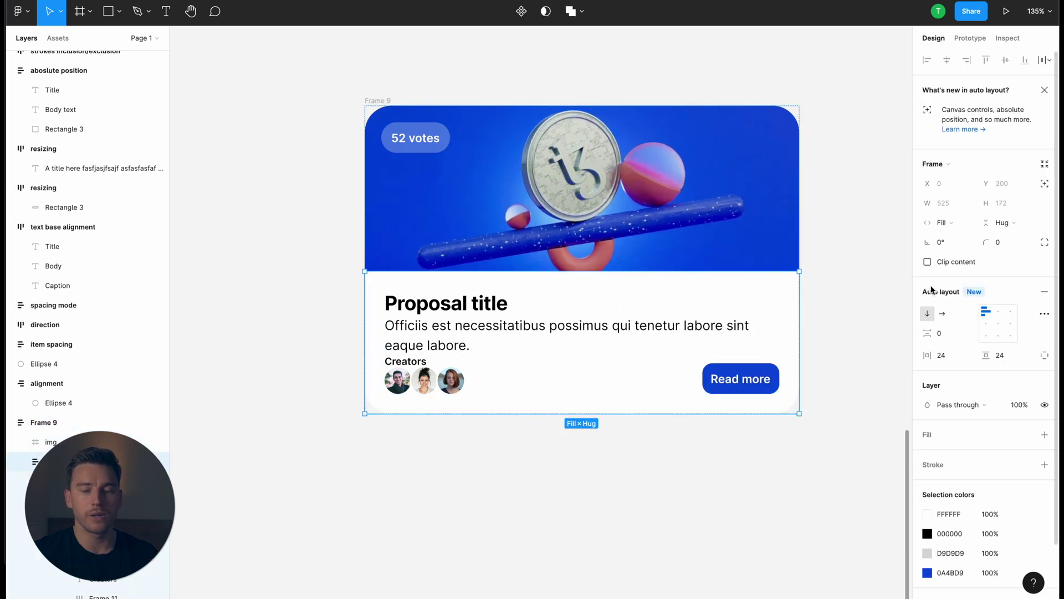
click(949, 333)
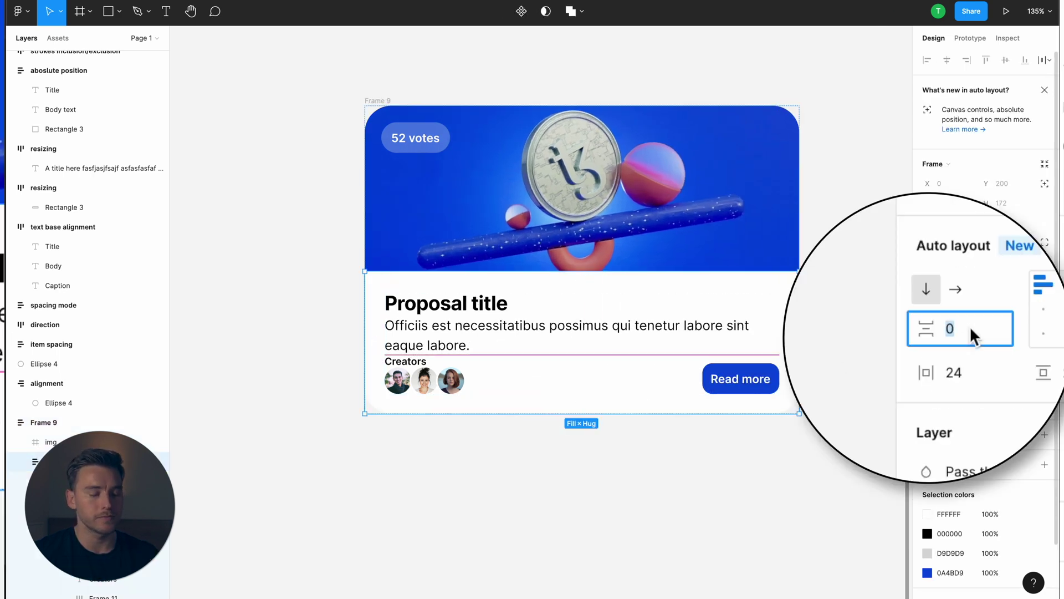
text(24)
key(Return)
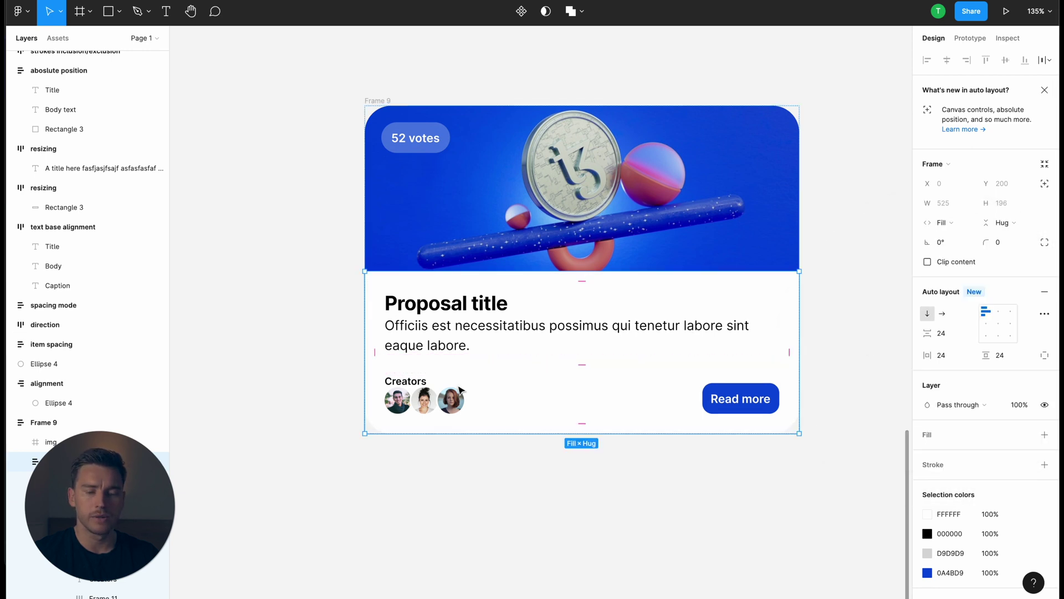
key(Escape)
Set 12 px spacing between the Creators label and its avatars.
click(405, 400)
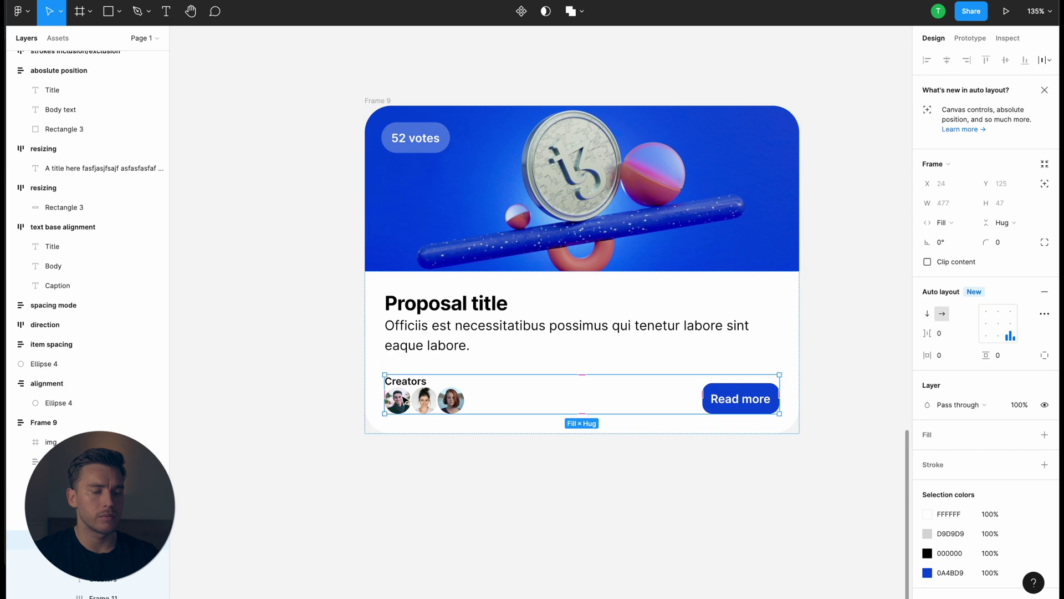
click(405, 400)
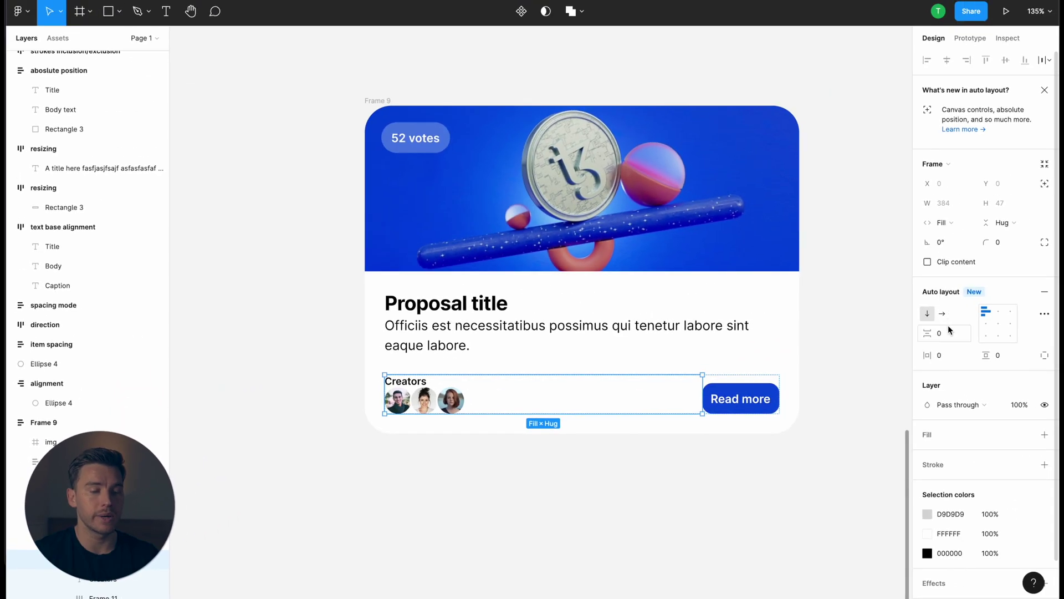
click(949, 331)
text(12)
key(Return)
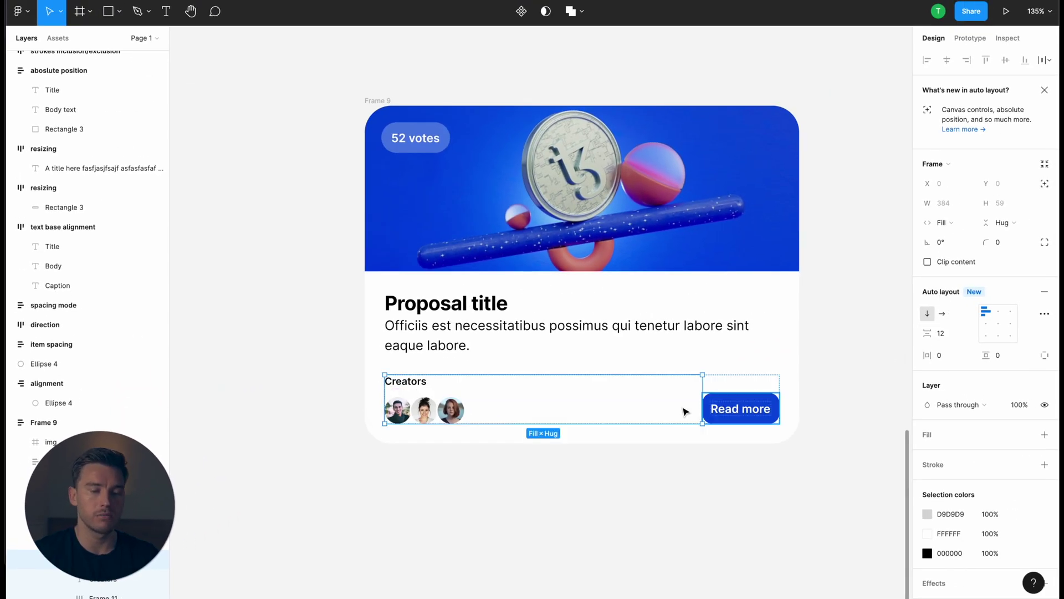
key(Escape)
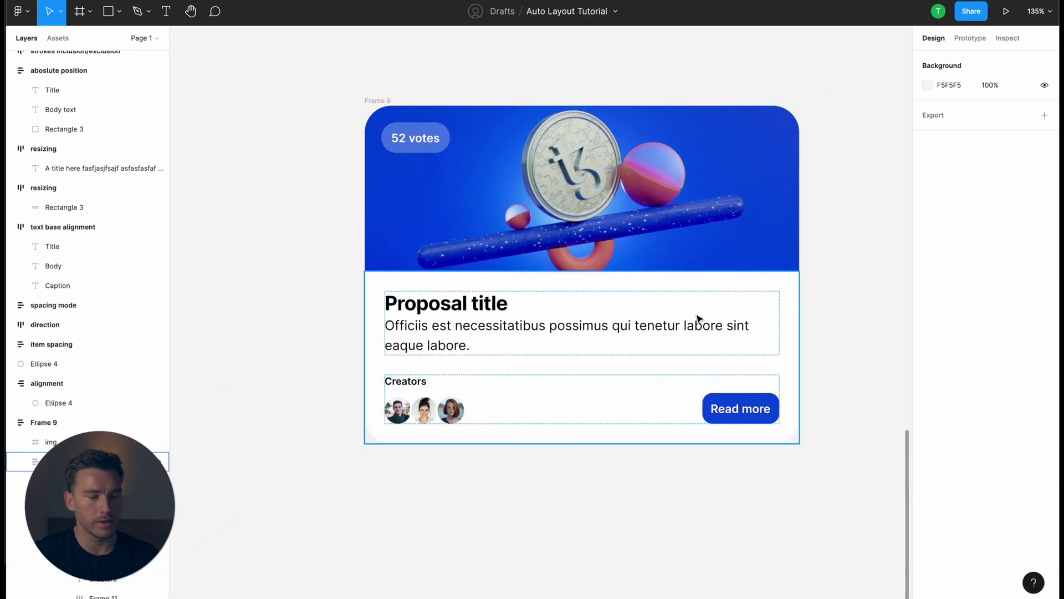
Set 8 px spacing between the title and body text.
click(497, 309)
click(497, 309)
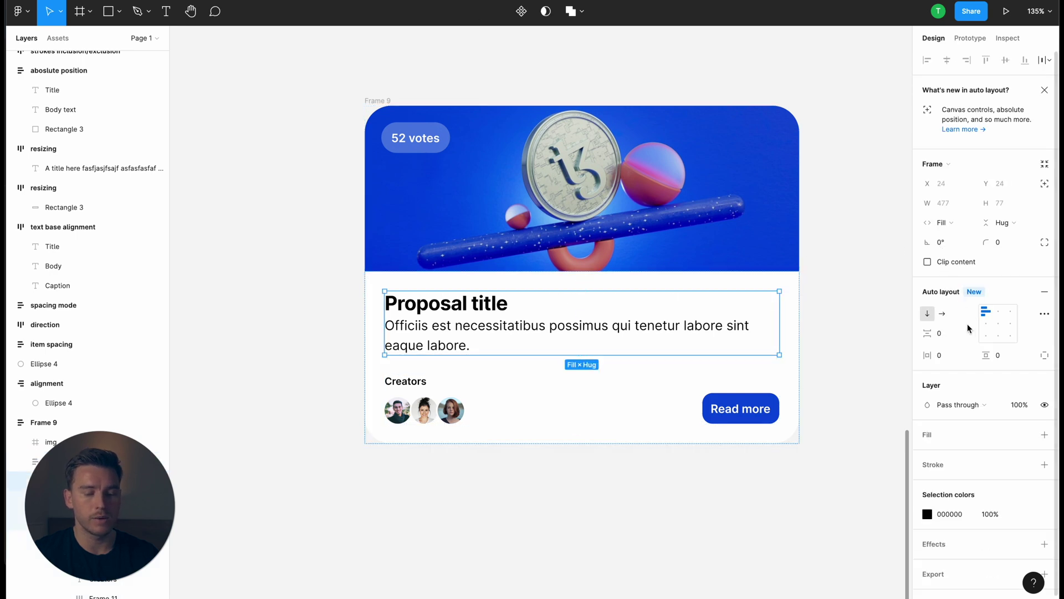
key(Return)
key(Escape)
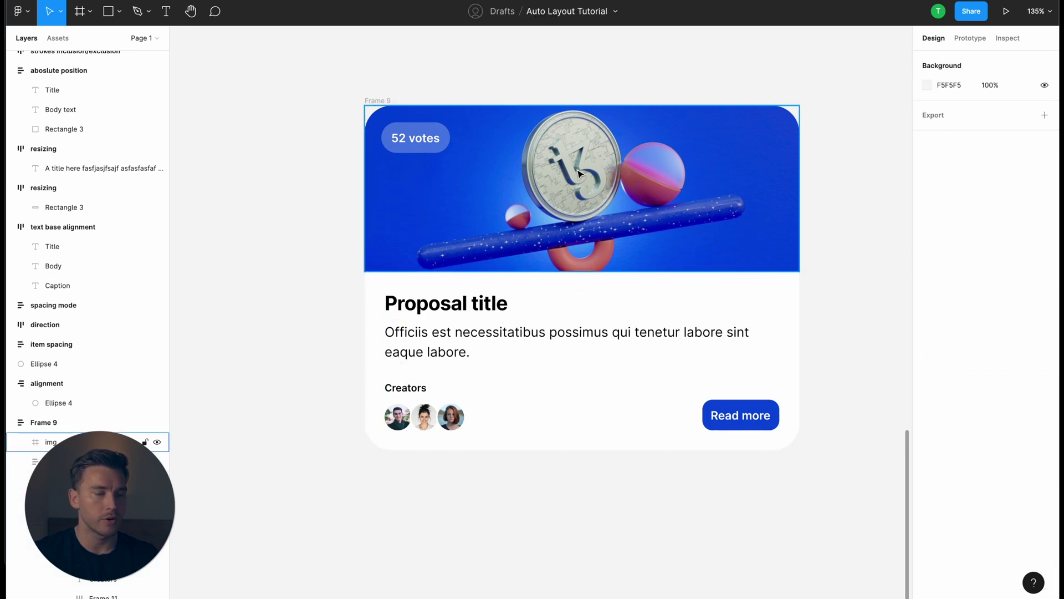
Resize the card Frame 9 to 365 px wide.
click(386, 100)
scroll(386, 100, down, 2)
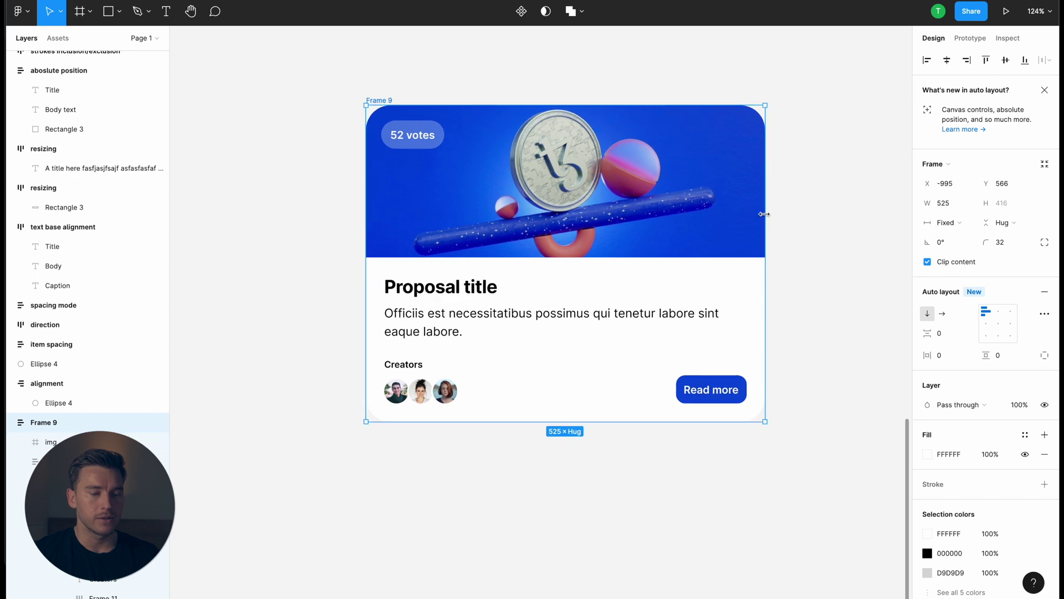
drag(765, 214, 643, 215)
key(Escape)
Add a drop shadow to the card with 12.5% opacity.
click(379, 101)
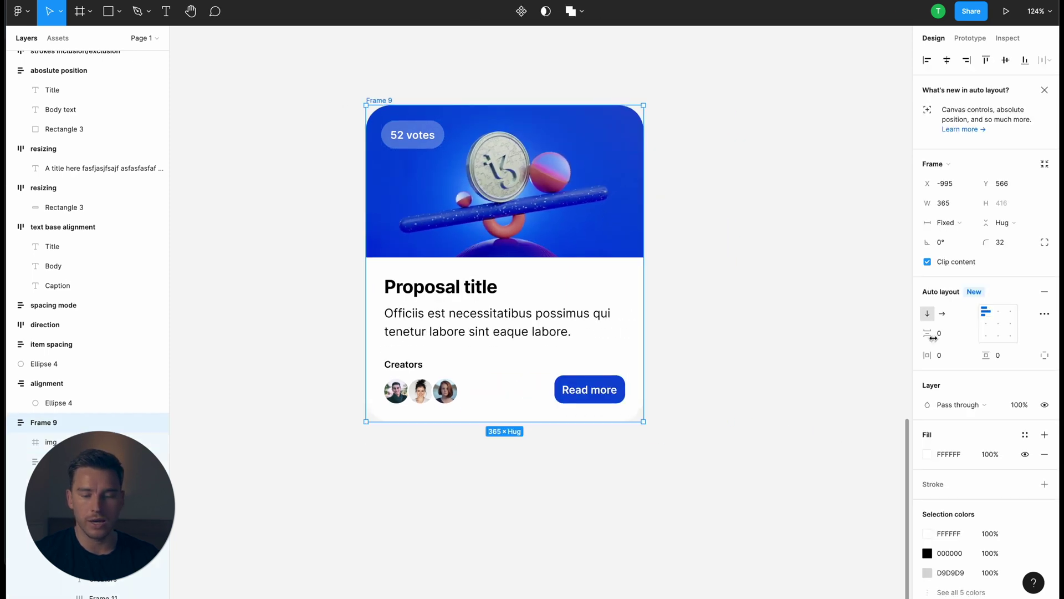
click(1045, 533)
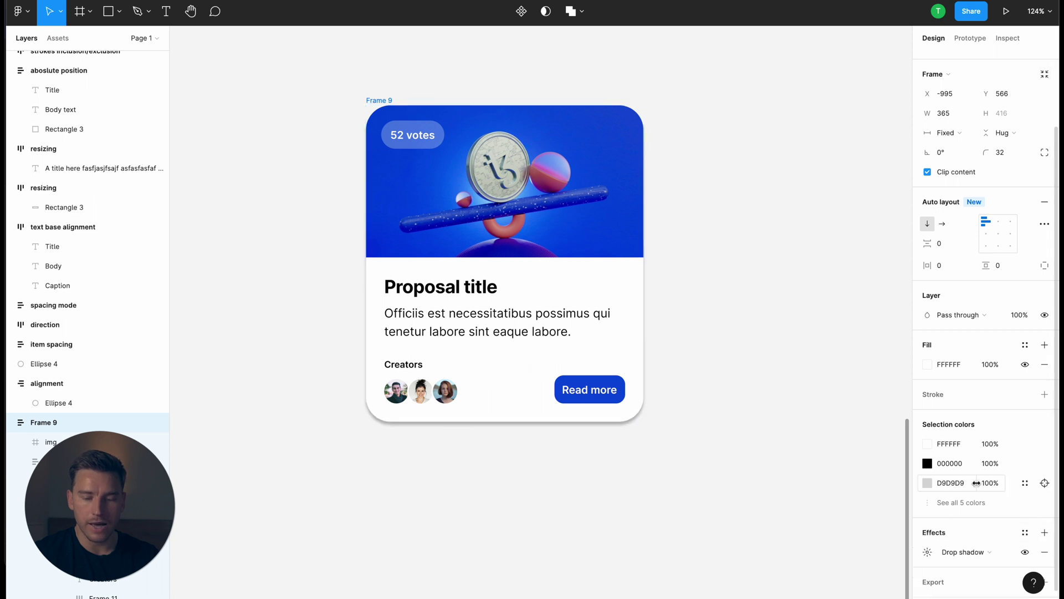
click(931, 528)
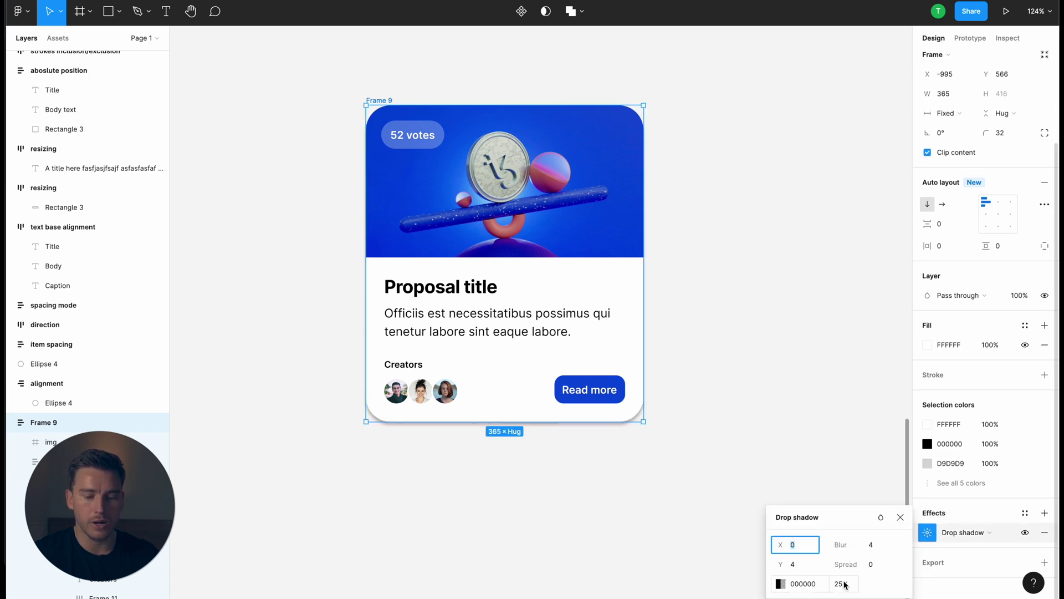
text(12.5)
key(Return)
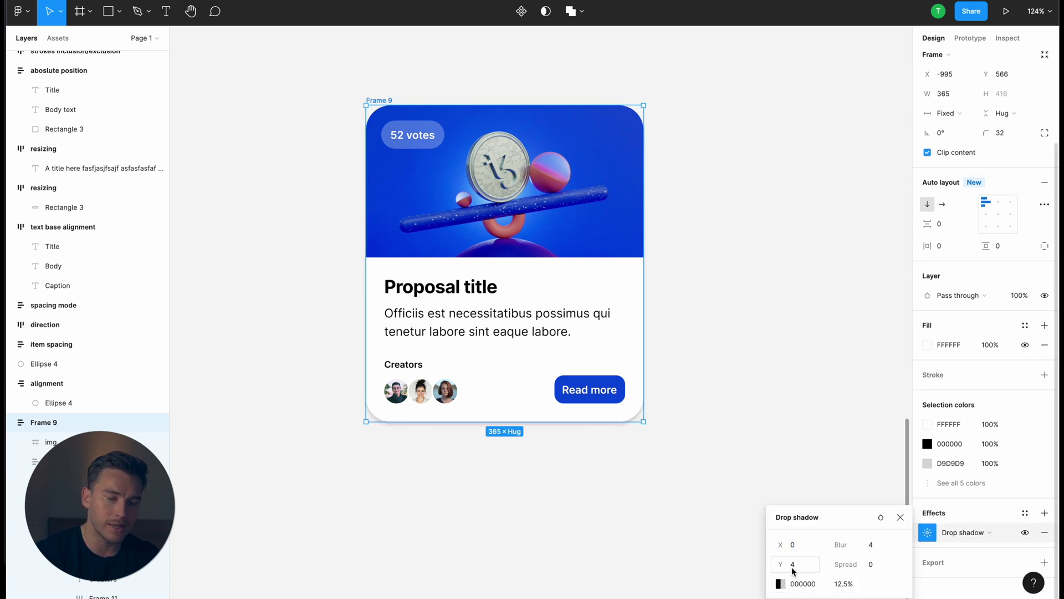
click(673, 211)
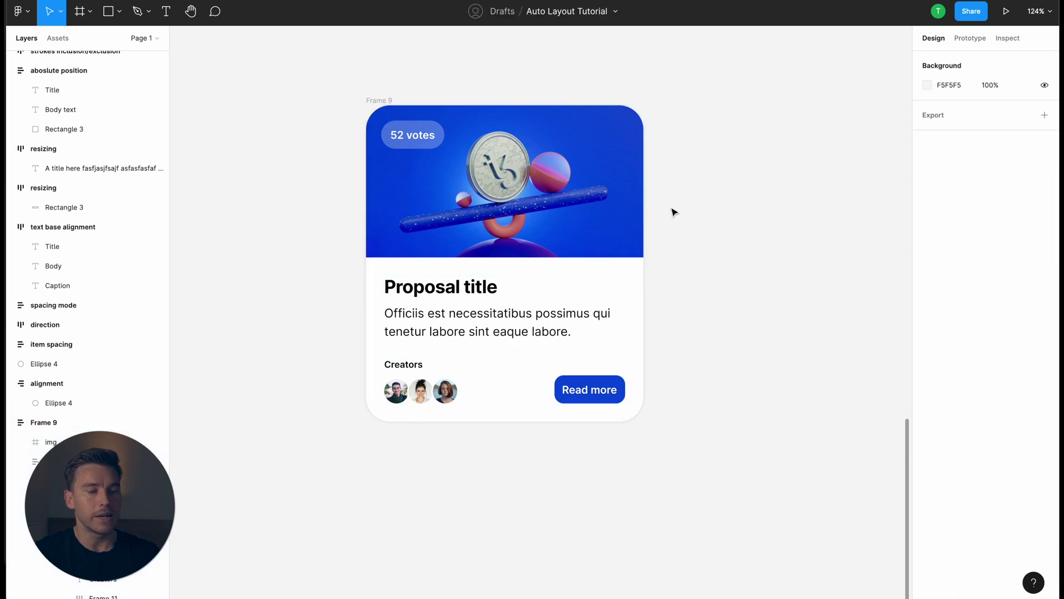
key(ctrl+backslash)
scroll(674, 213, up, 3)
scroll(672, 211, up, 1)
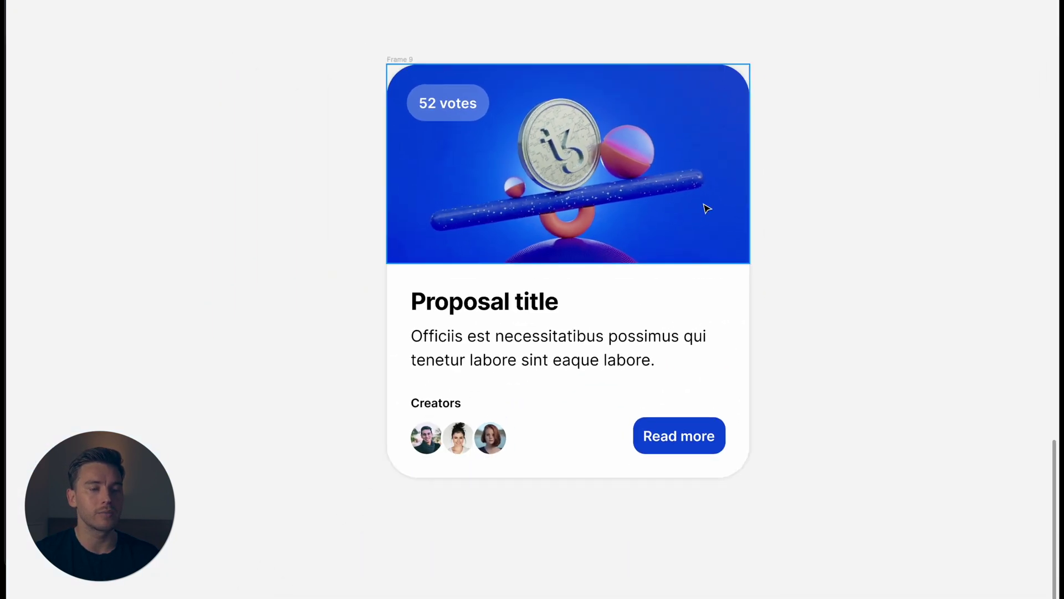